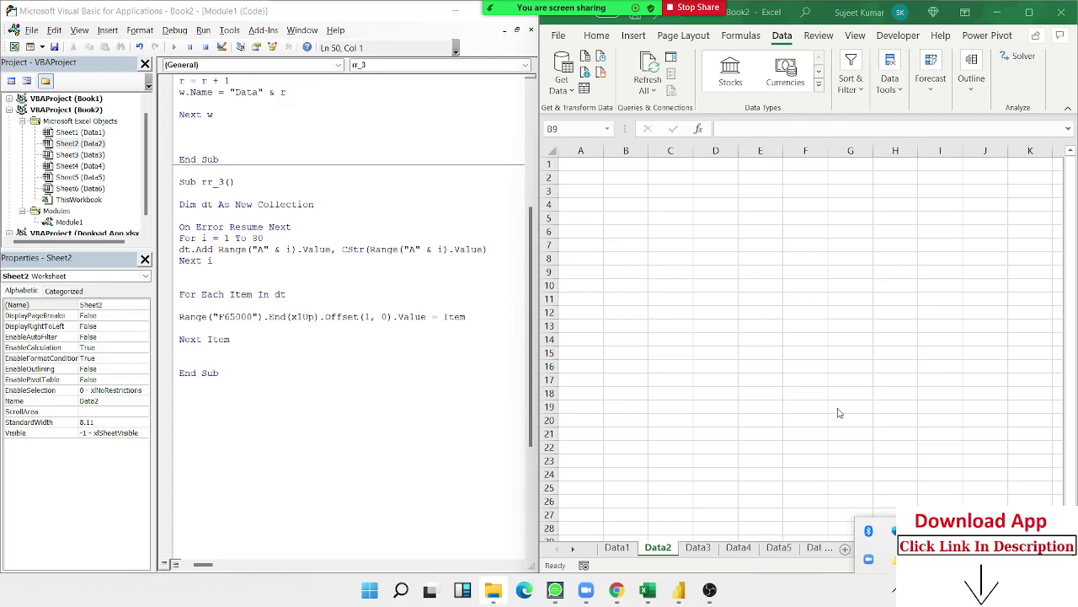
# Bring Excel forward, select cells D12, C6 and C5, then return to the macro code
pyautogui.click(814, 318)
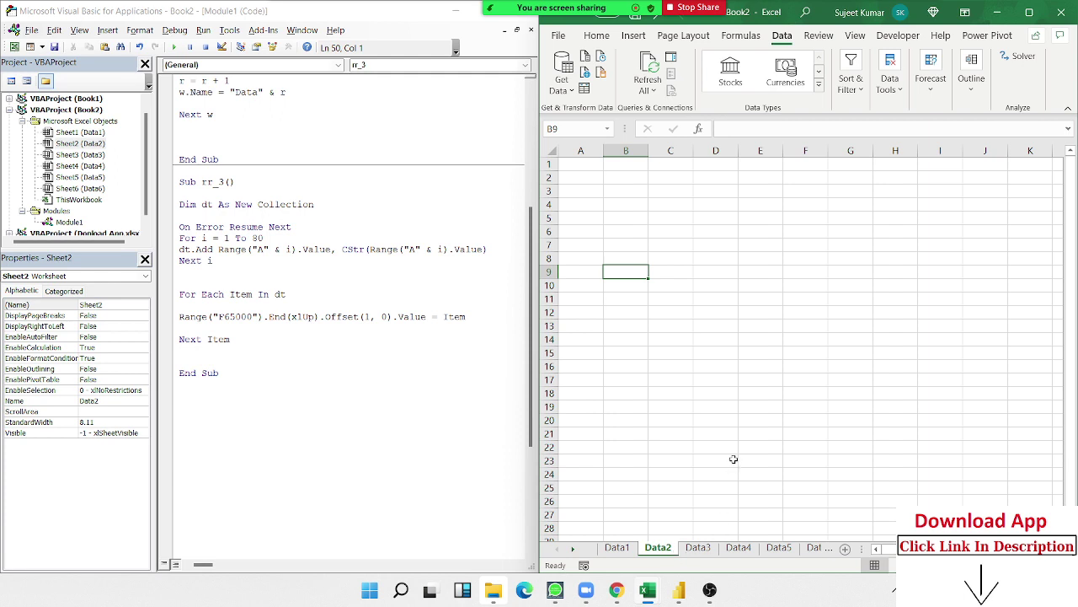
pyautogui.click(727, 308)
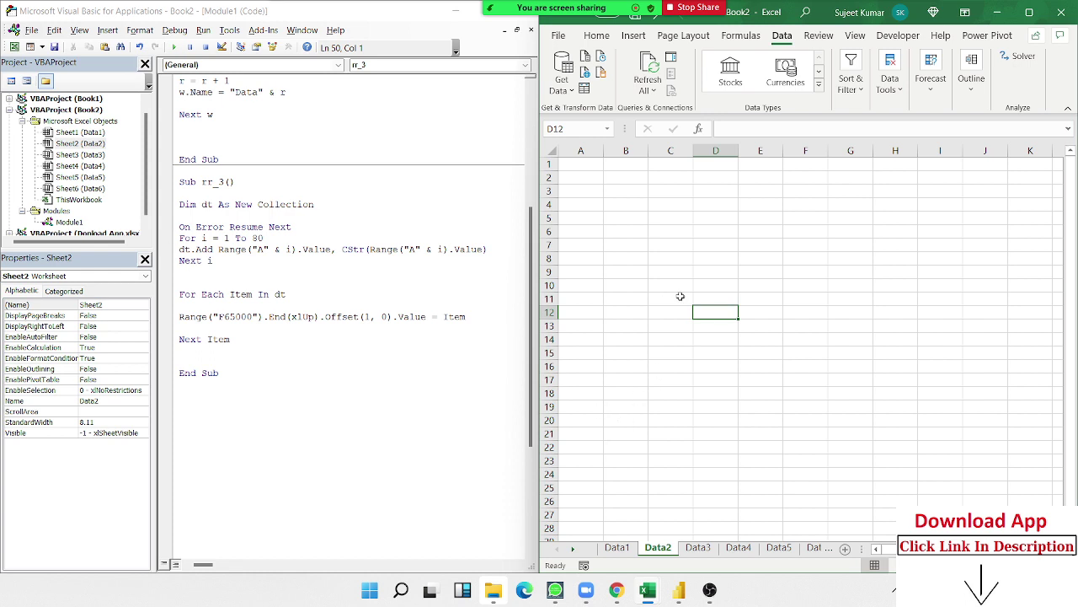
pyautogui.click(666, 228)
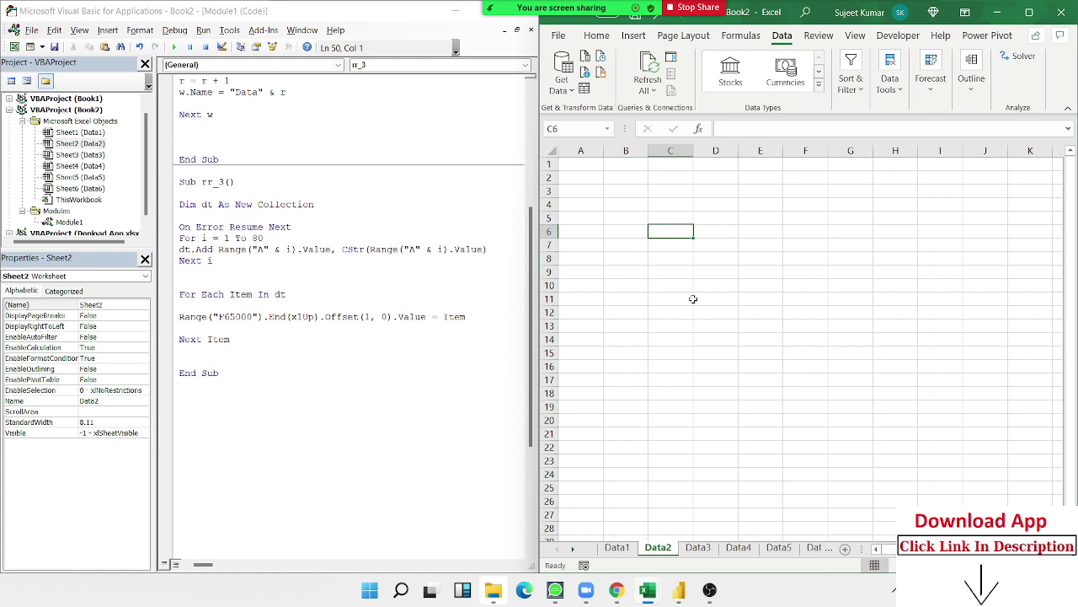
pyautogui.click(687, 221)
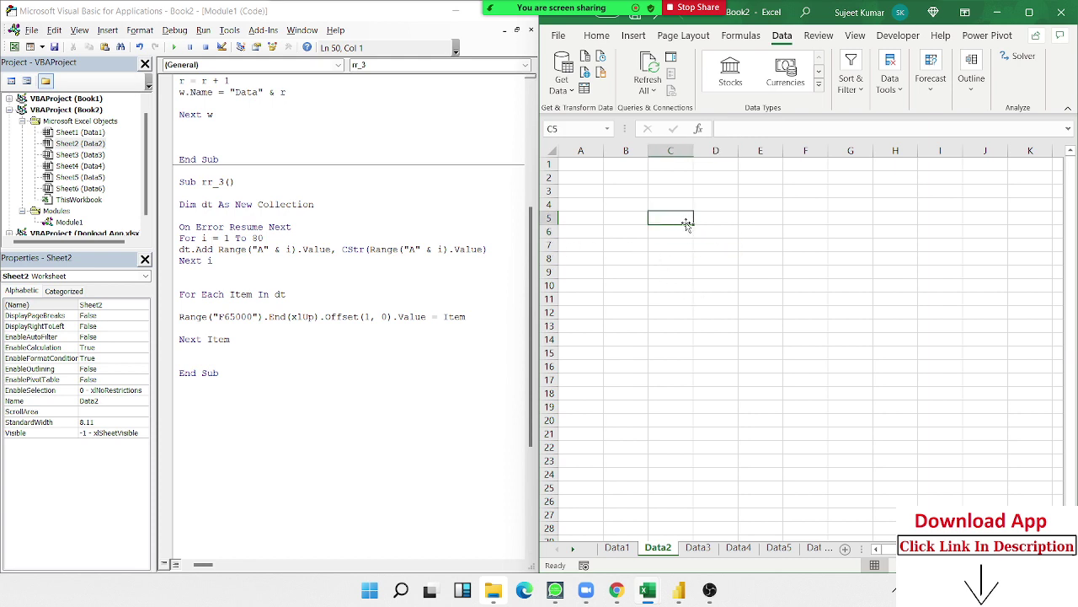
pyautogui.click(291, 226)
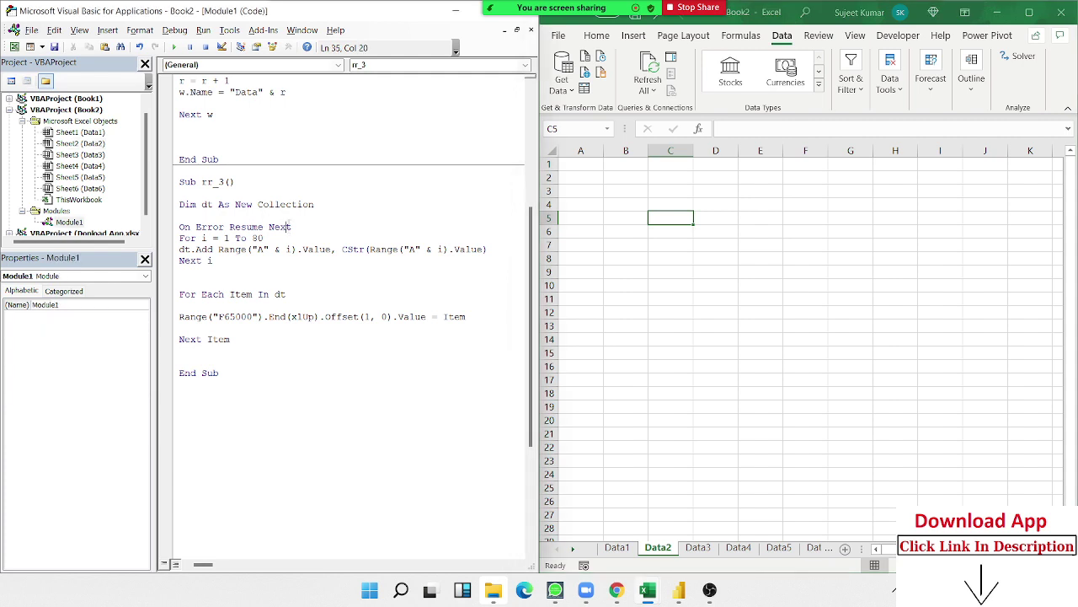
pyautogui.click(282, 130)
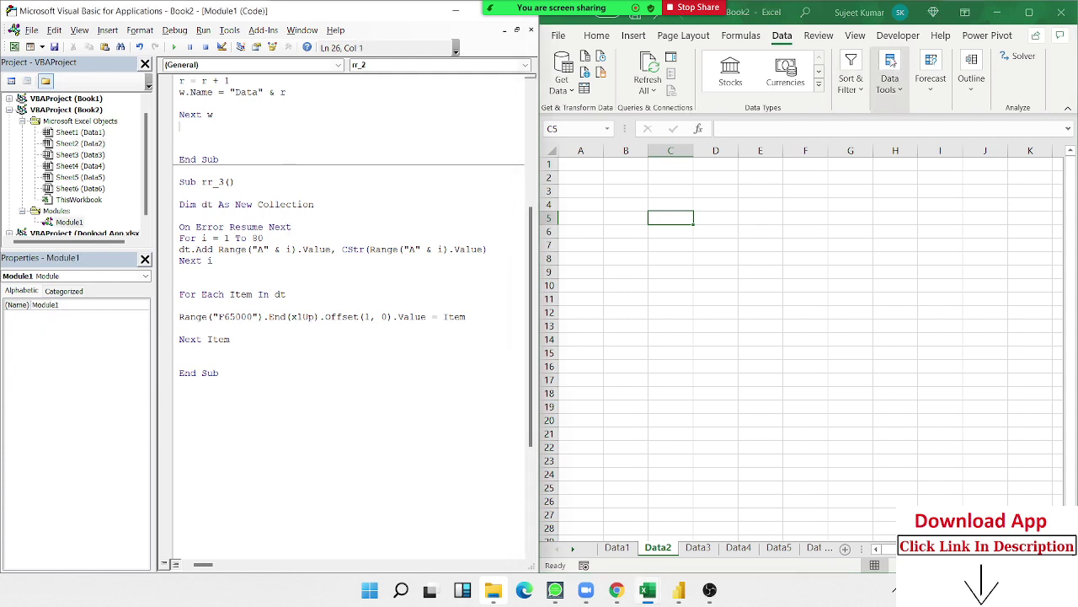
# Run the rr macro from the Developer Macros dialog, then select cells E5, C7 and F7
pyautogui.click(898, 35)
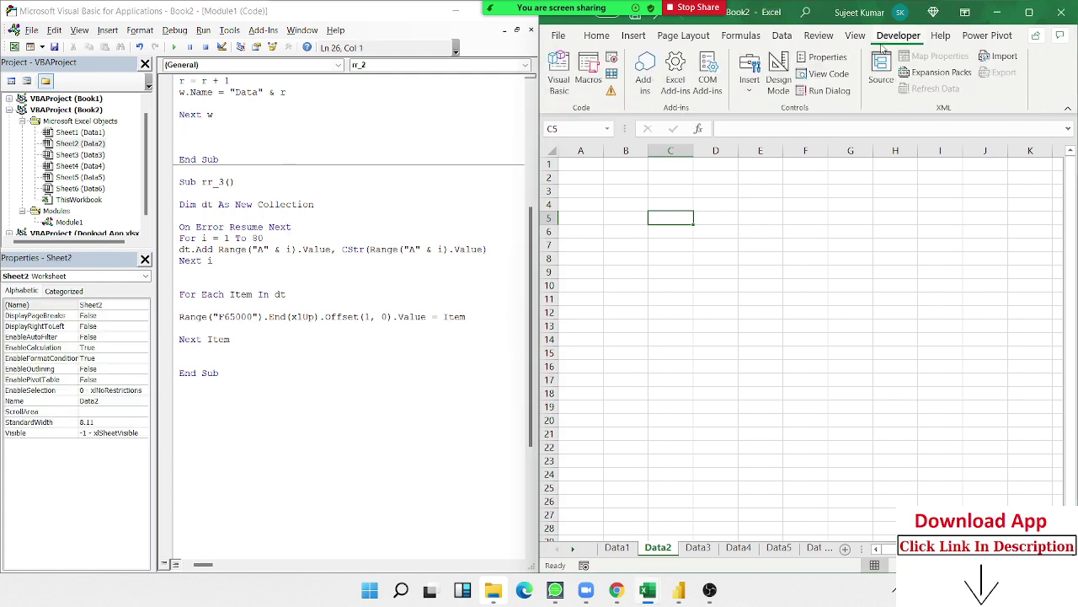
pyautogui.click(601, 94)
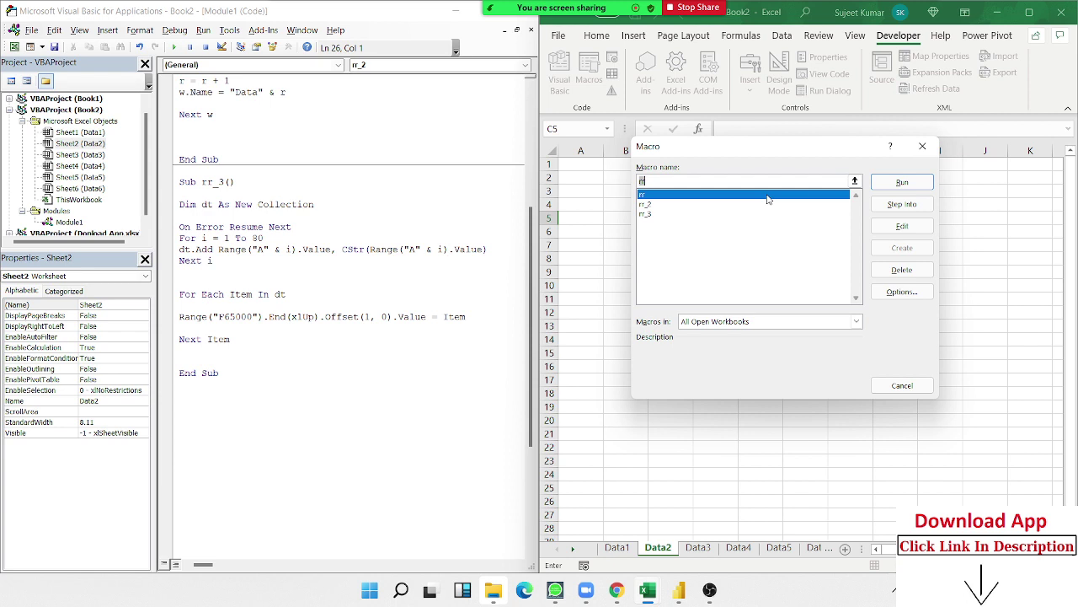
pyautogui.doubleClick(766, 194)
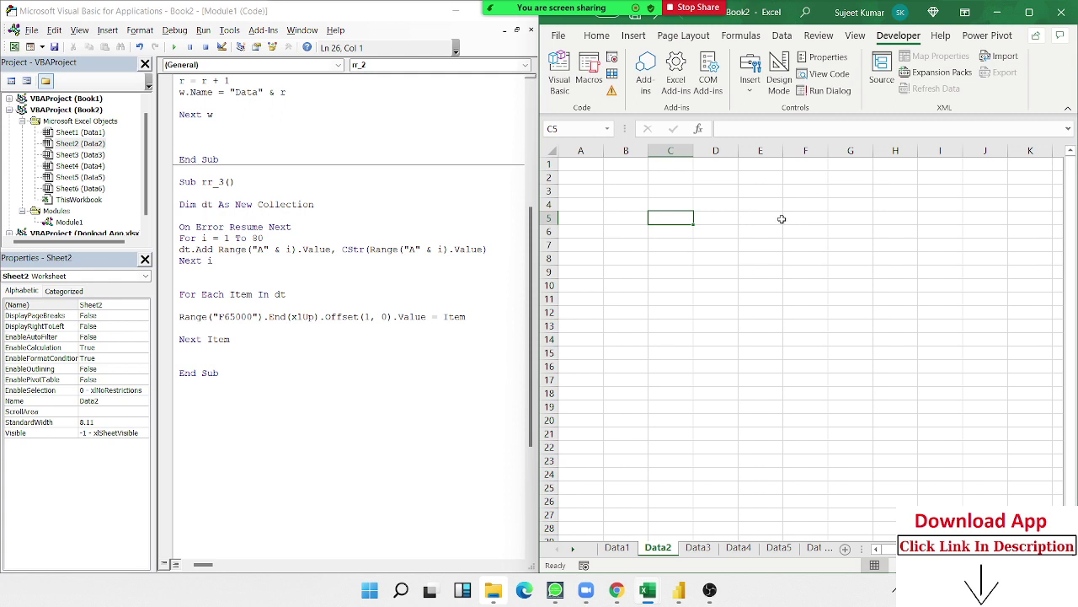
pyautogui.click(780, 219)
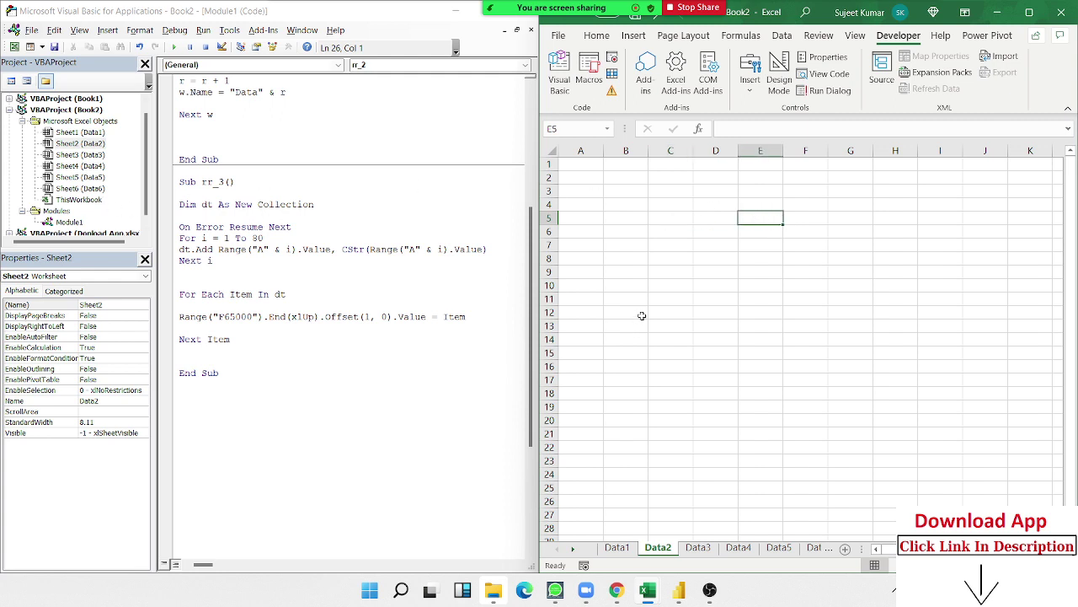
pyautogui.click(688, 245)
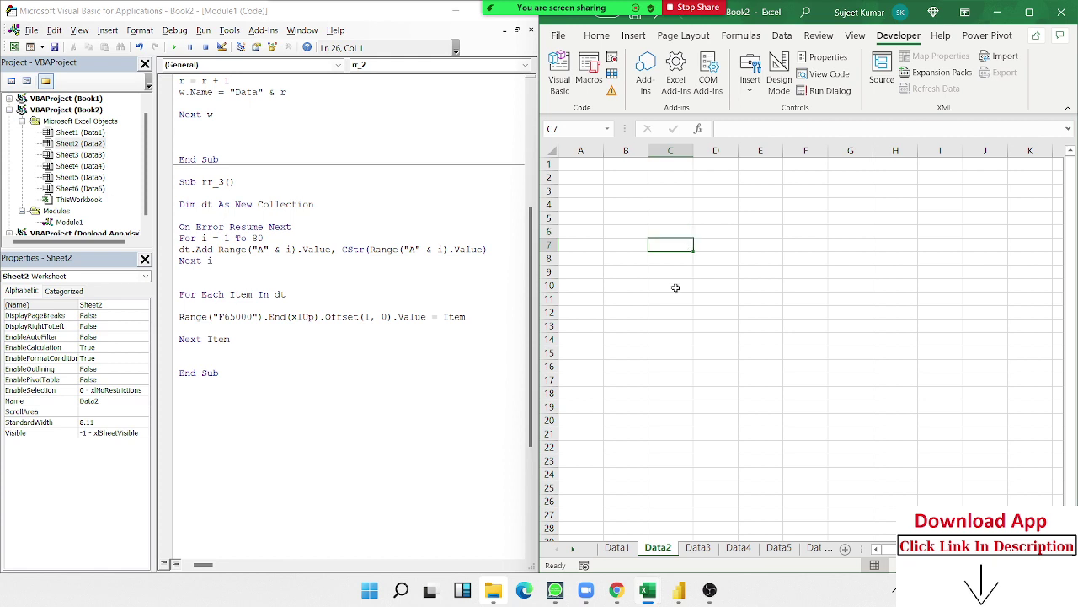
pyautogui.click(800, 248)
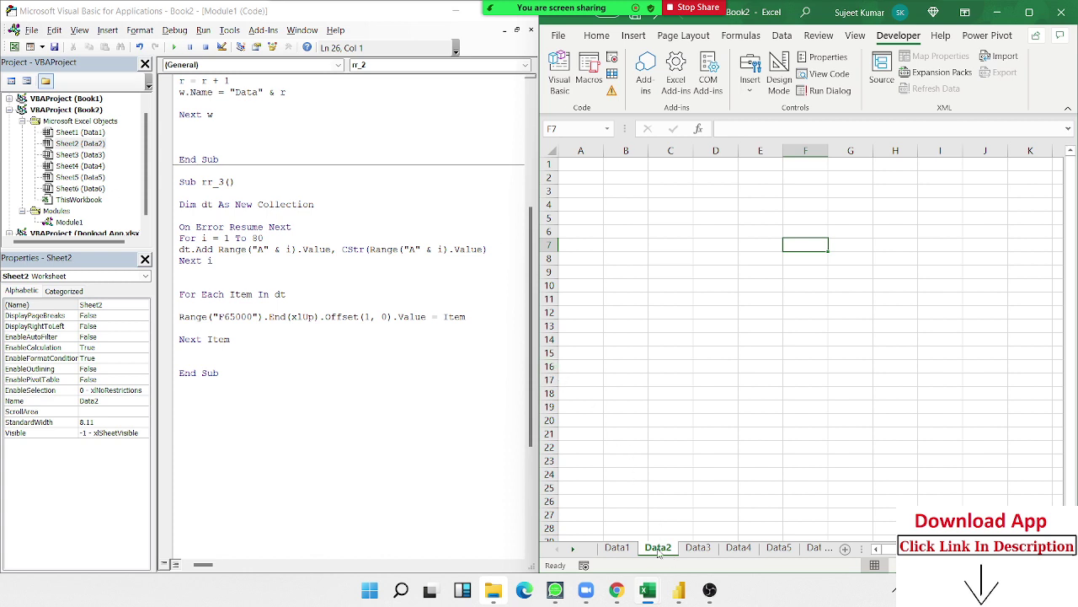
# Open Data2's code via View Code and add a Worksheet_SelectionChange procedure from the object list
pyautogui.rightClick(653, 550)
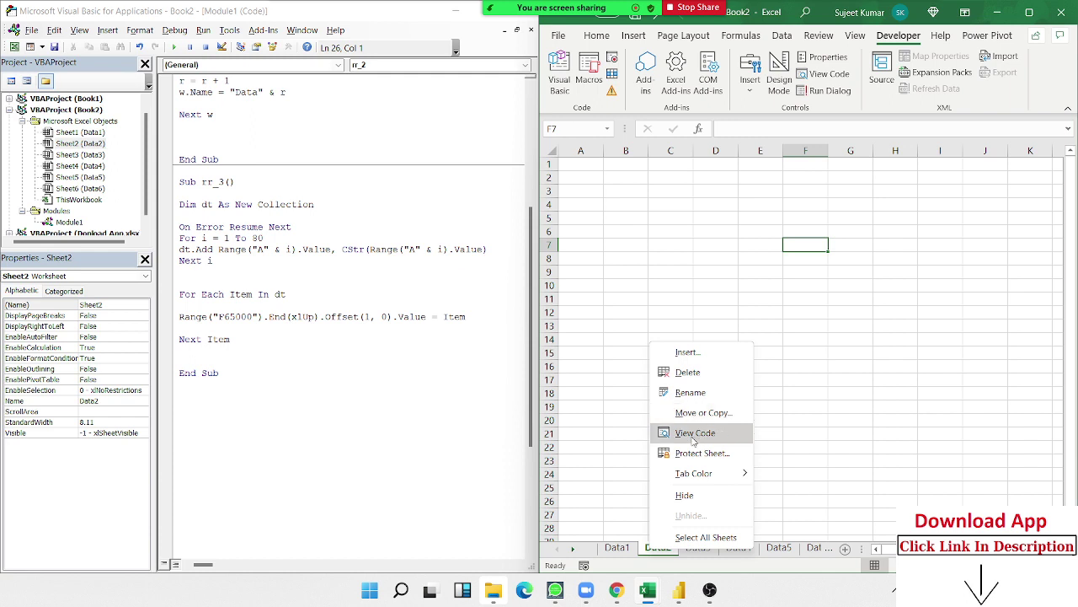
pyautogui.click(693, 434)
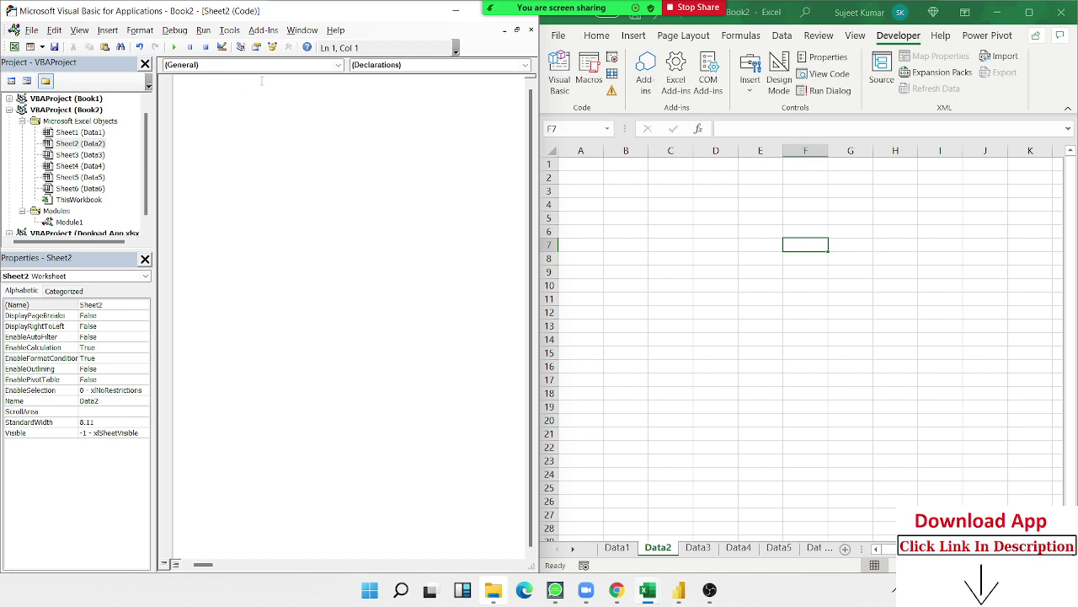
pyautogui.click(257, 66)
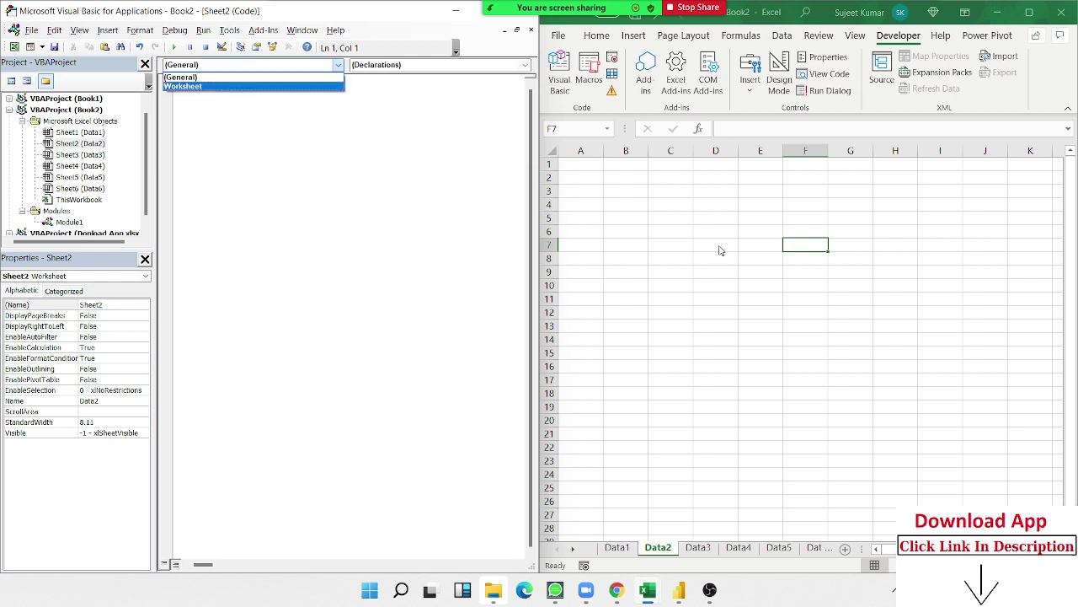
pyautogui.press('Escape')
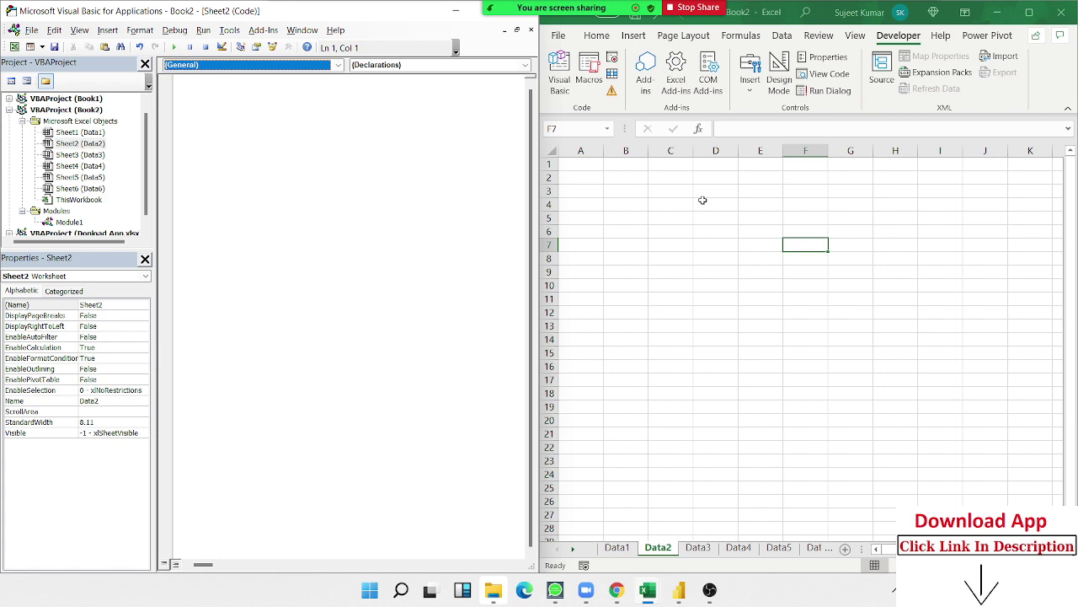
pyautogui.click(306, 68)
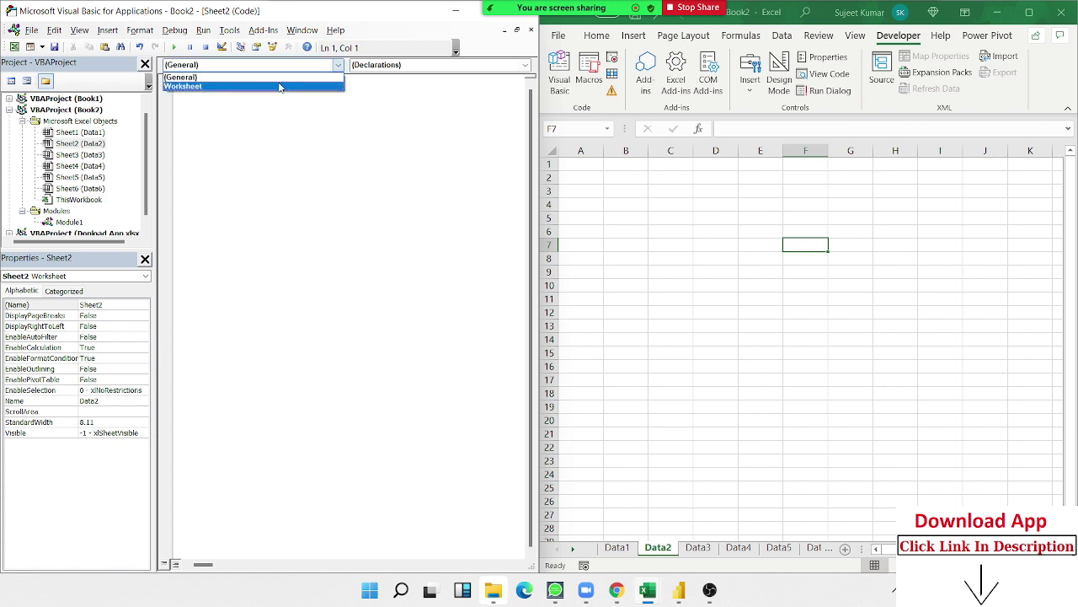
pyautogui.click(280, 88)
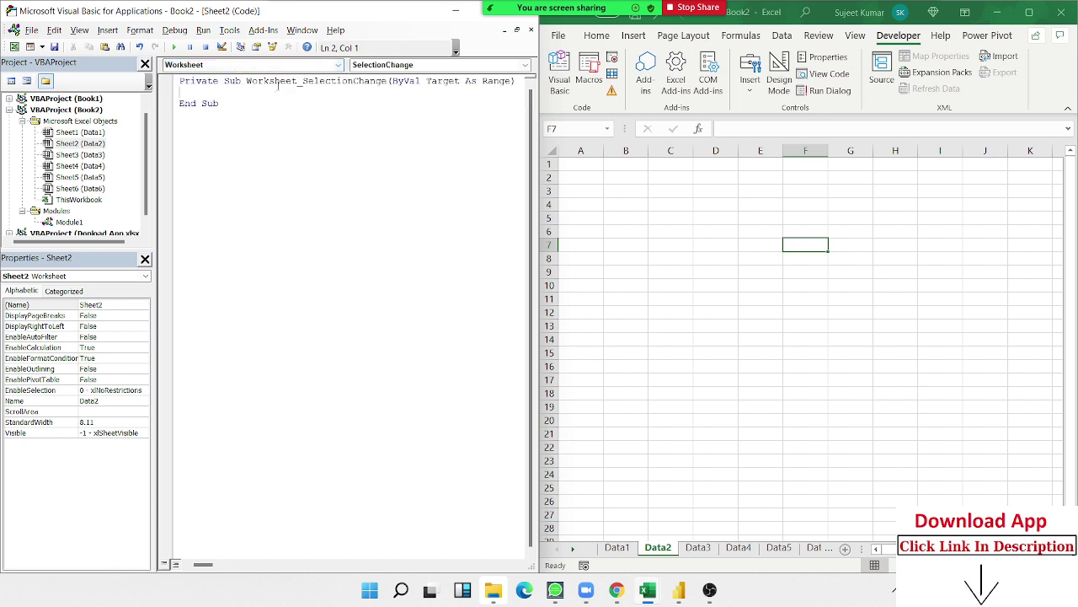
# Keep SelectionChange as the event and write ActiveCell.Interior.Color = vbRed inside the procedure
pyautogui.click(376, 65)
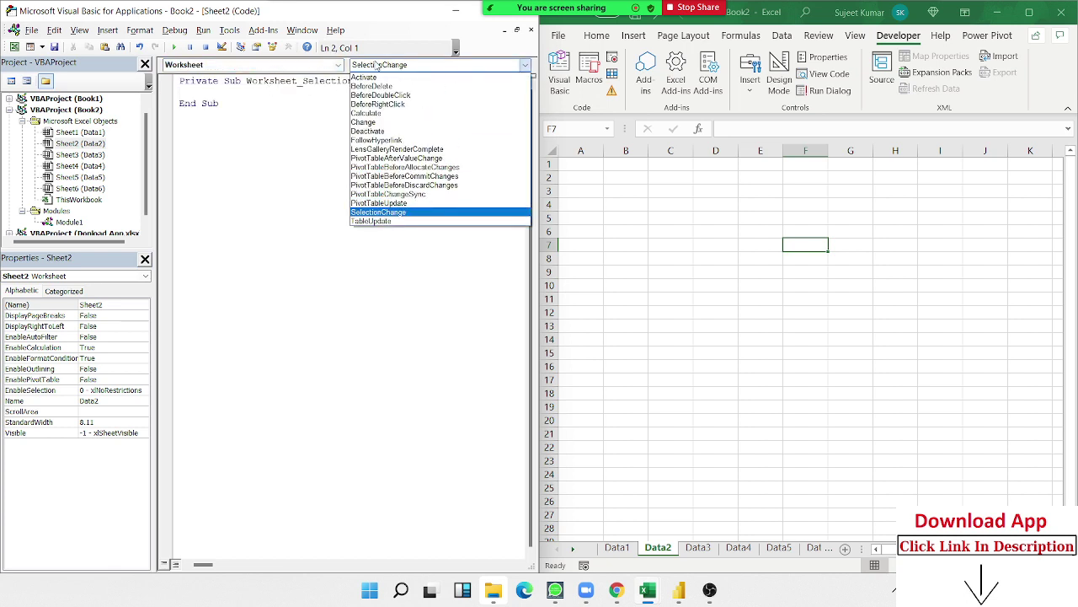
pyautogui.press('Escape')
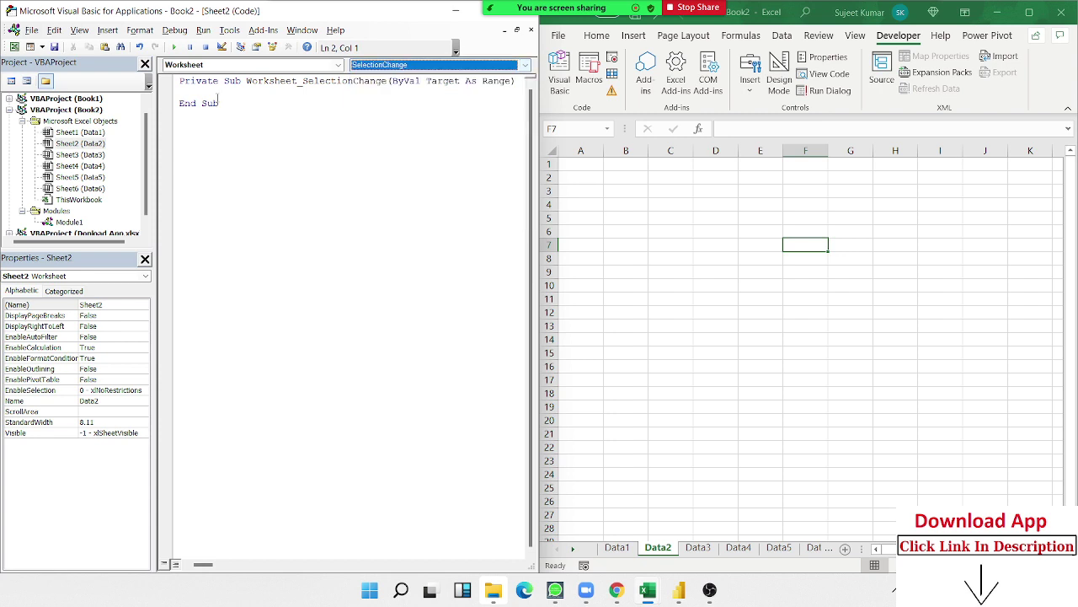
pyautogui.press('Return')
pyautogui.click(180, 92)
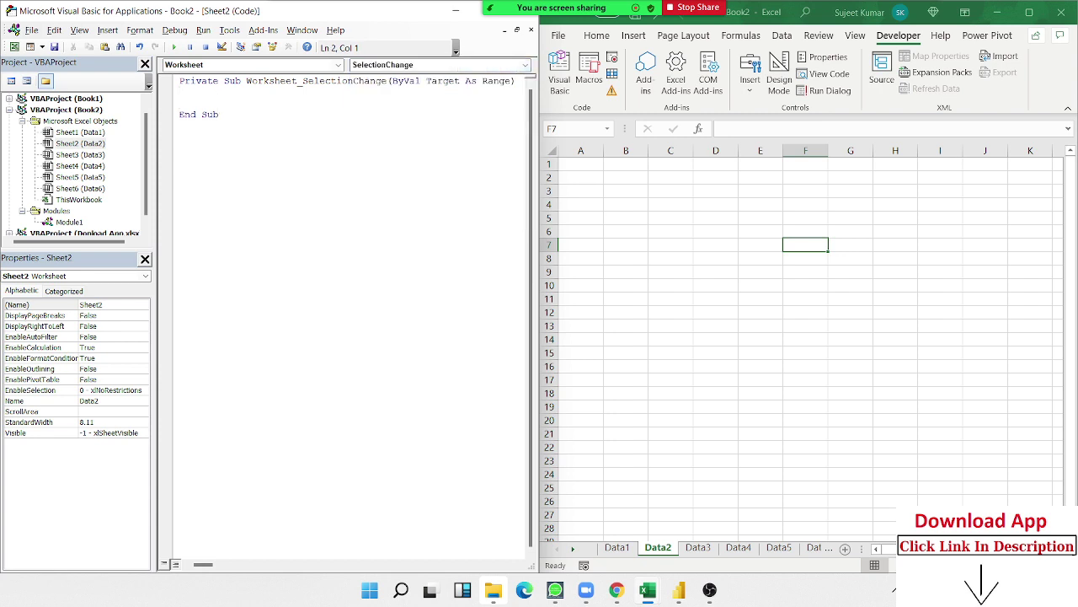
pyautogui.write('active')
pyautogui.write('cel')
pyautogui.write('l.i')
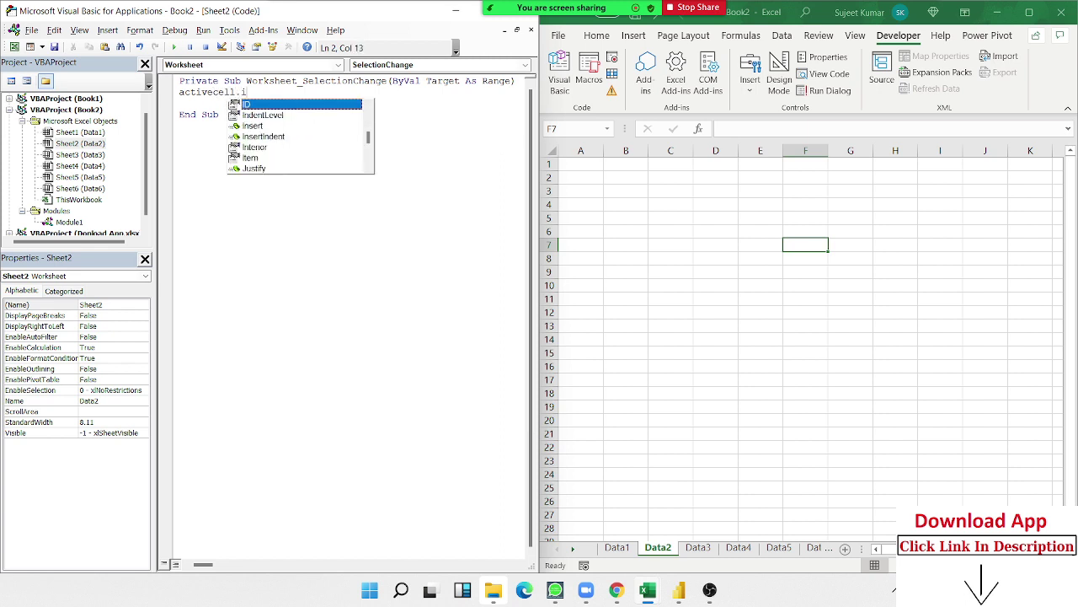
pyautogui.write('n')
pyautogui.write('t')
pyautogui.press('Tab')
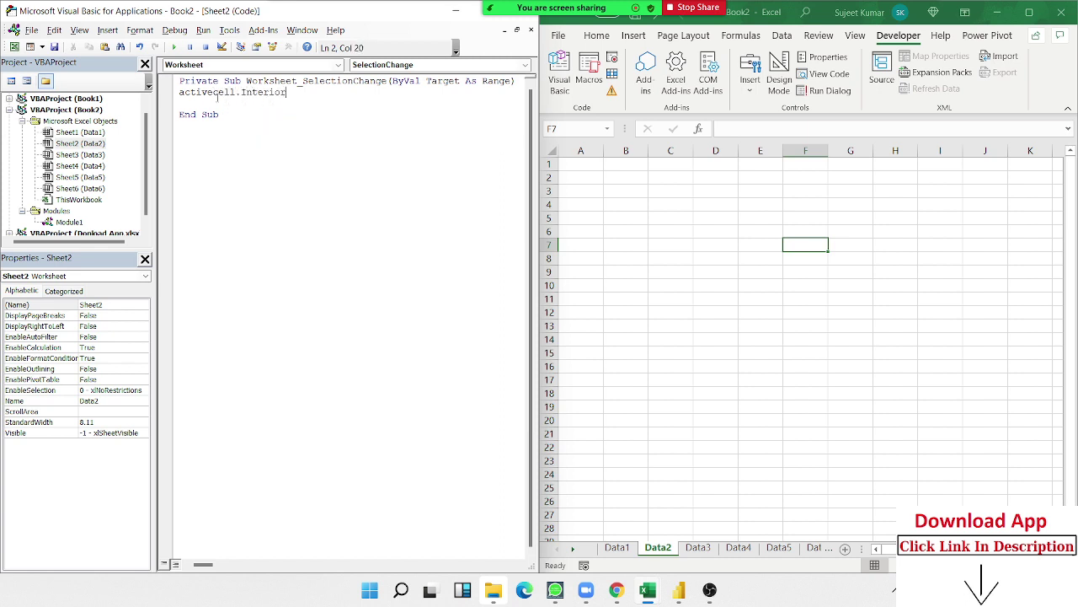
pyautogui.write('.')
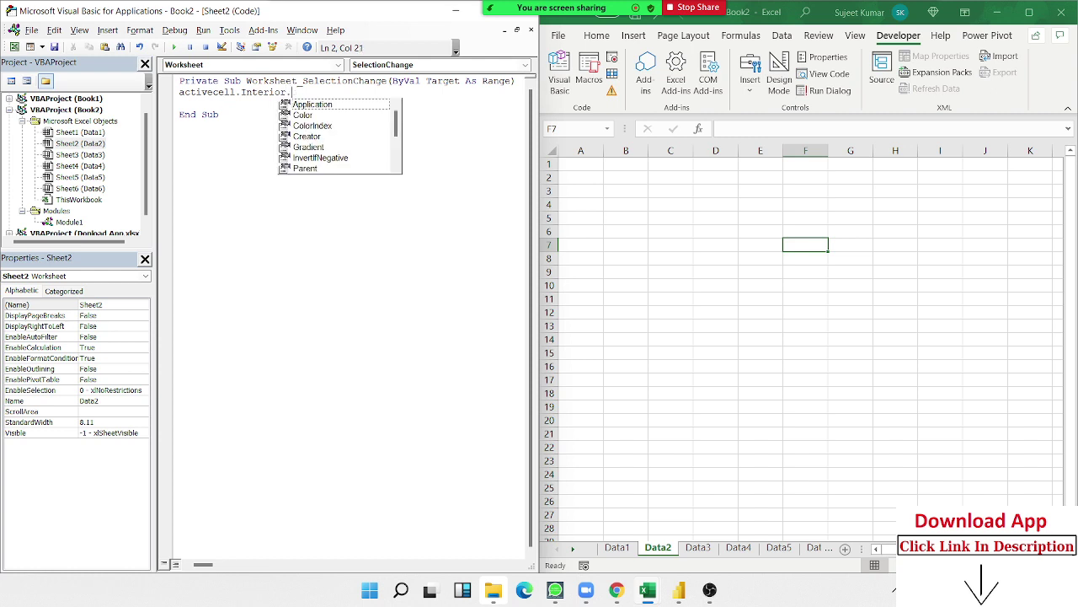
pyautogui.write('co')
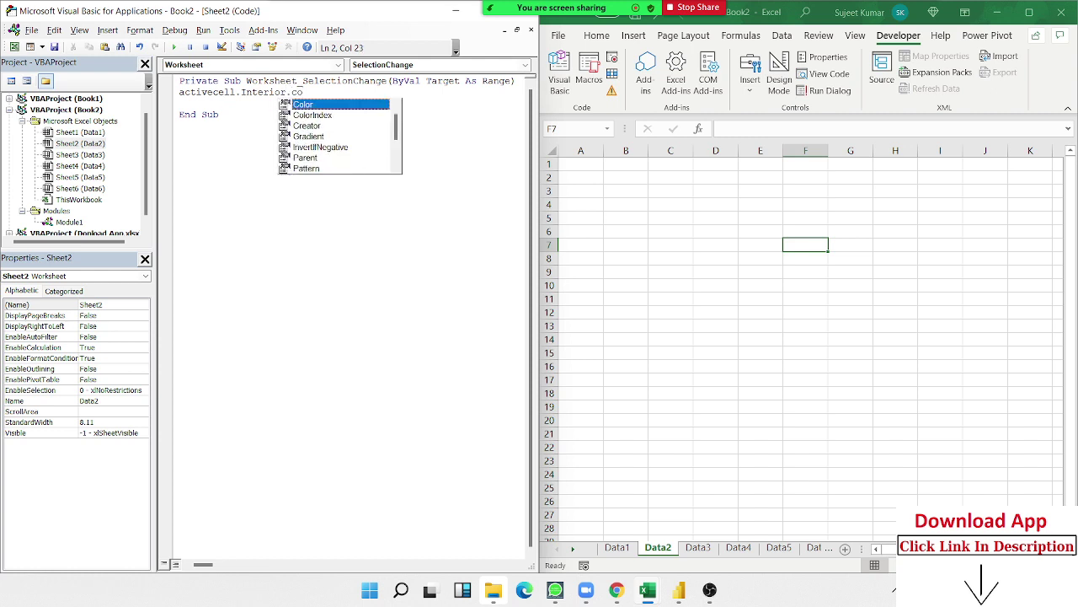
pyautogui.write('=vbr')
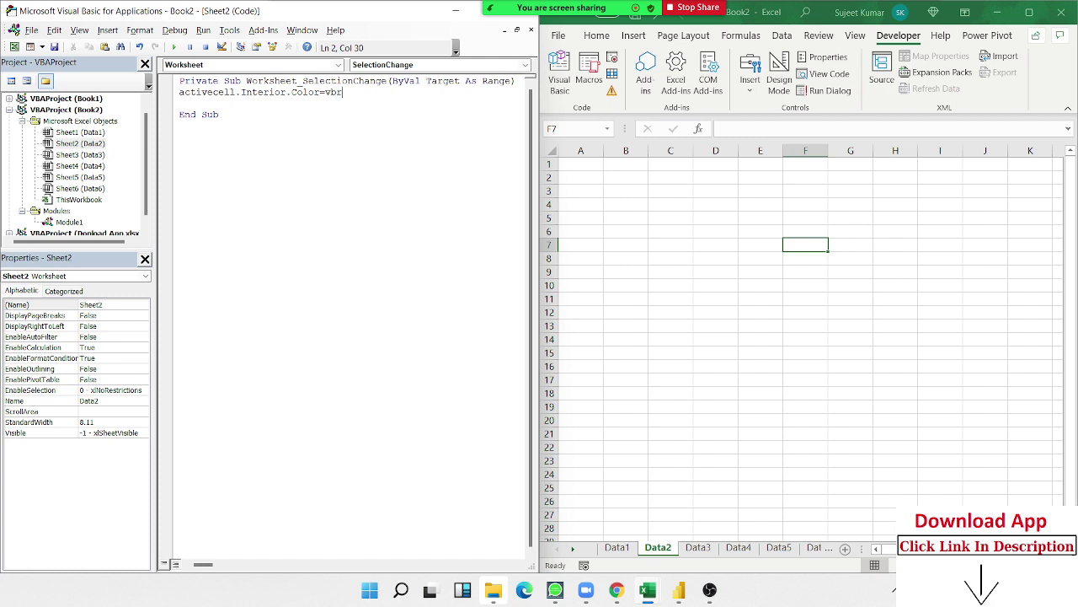
pyautogui.write('ed')
pyautogui.click(209, 125)
# Select B4, F3, H10, F13, C13, E18, range H4:J13 and C7, turning each red
pyautogui.click(622, 204)
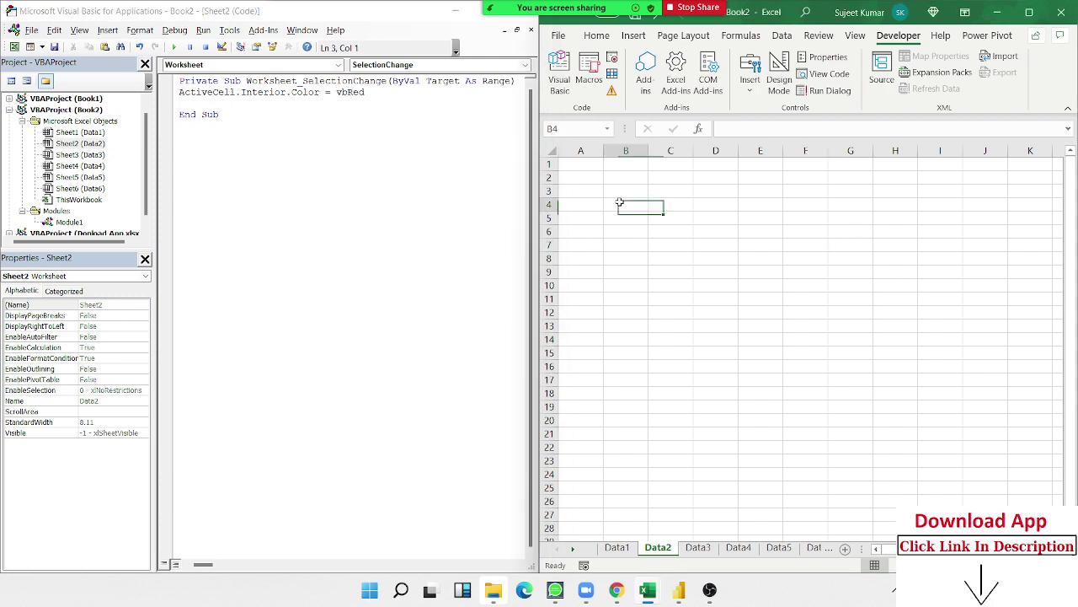
pyautogui.click(742, 246)
pyautogui.click(826, 192)
pyautogui.click(880, 285)
pyautogui.click(817, 323)
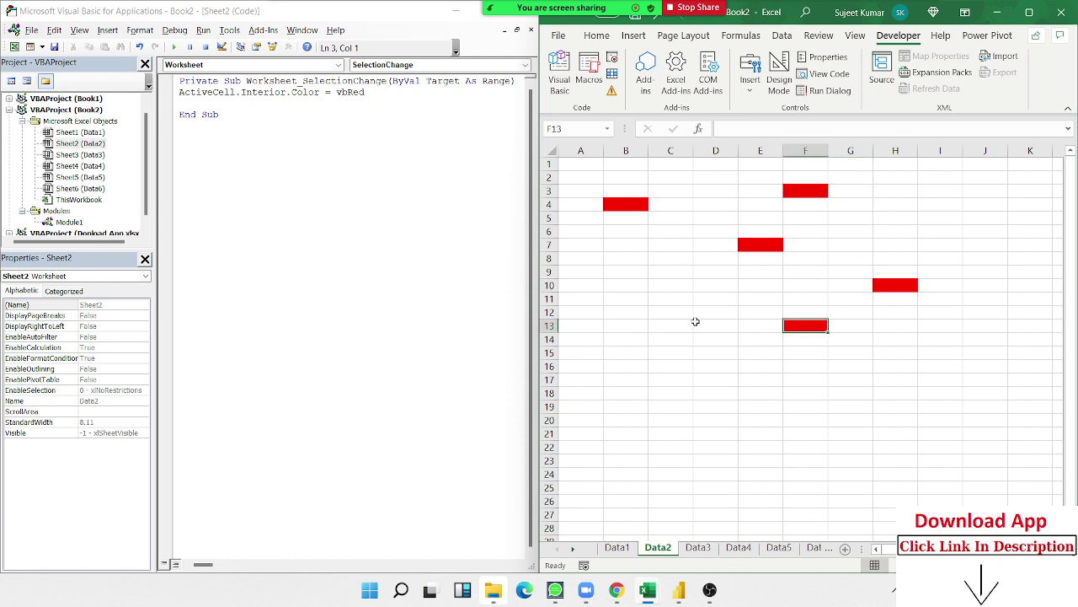
pyautogui.click(678, 325)
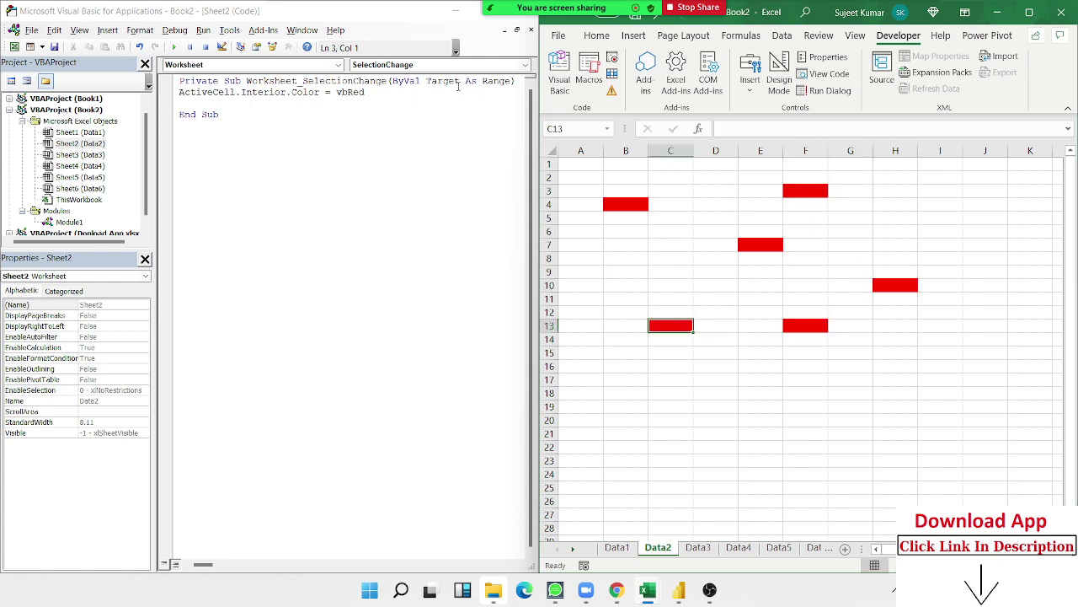
pyautogui.click(219, 101)
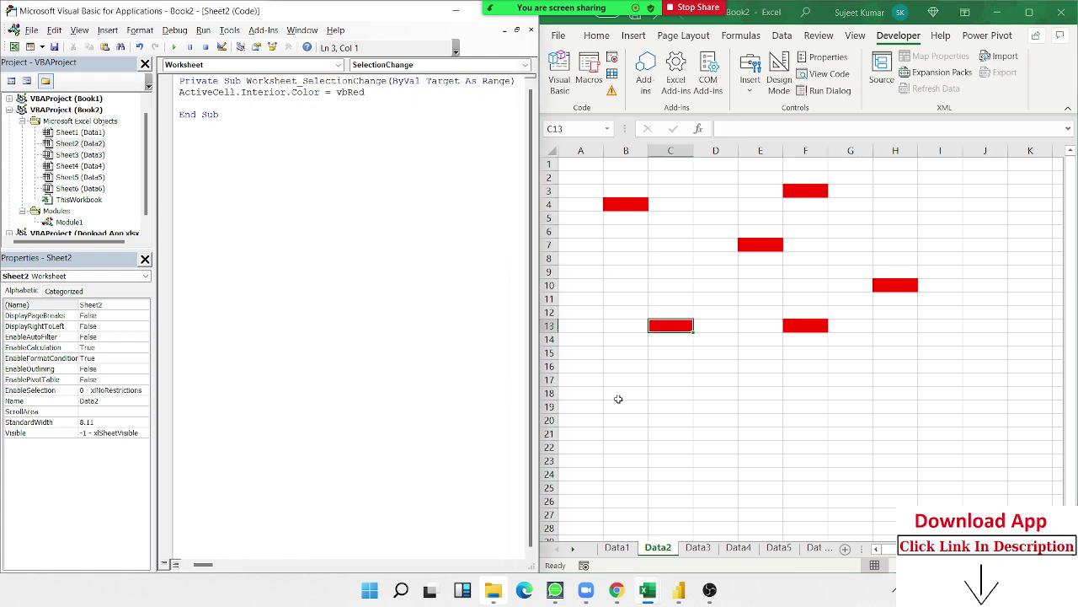
pyautogui.click(762, 393)
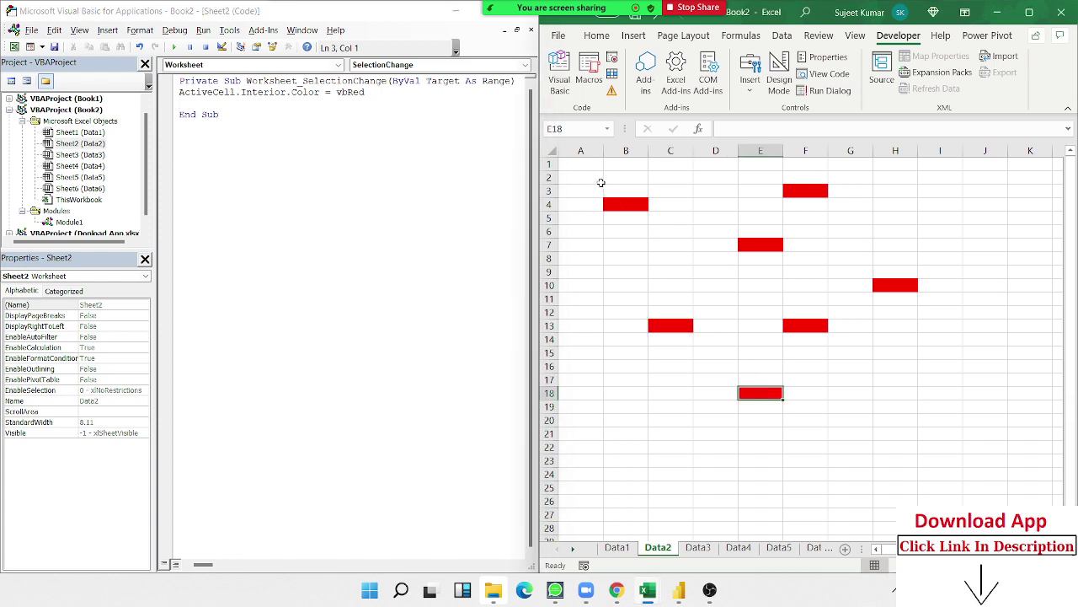
pyautogui.moveTo(899, 204); pyautogui.dragTo(983, 321)
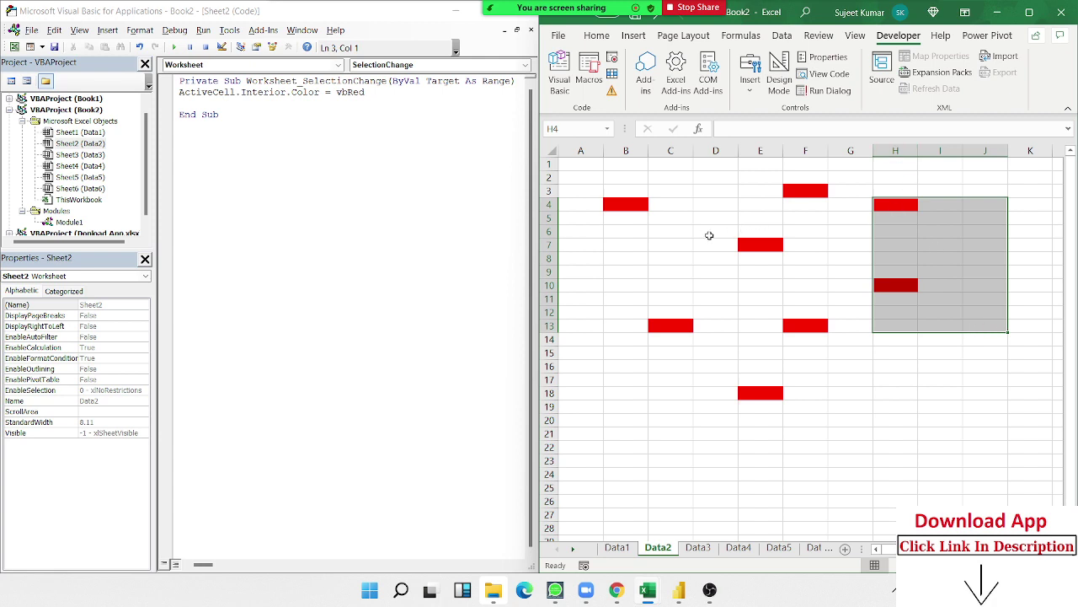
pyautogui.click(678, 245)
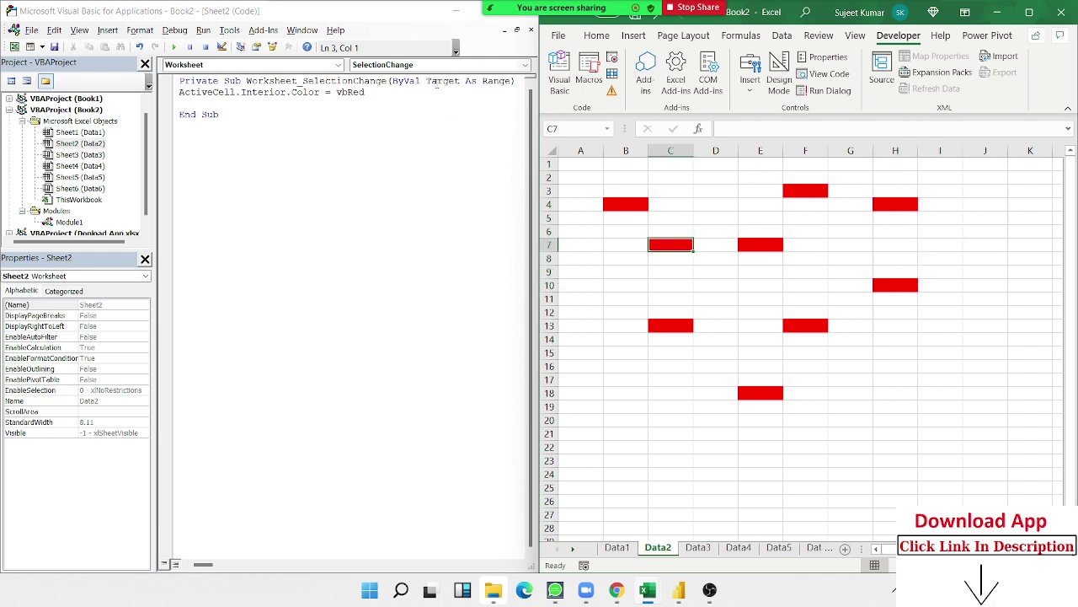
pyautogui.doubleClick(440, 80)
# Highlight ByVal and Target As in the declaration, then insert a blank line after it
pyautogui.click(446, 81)
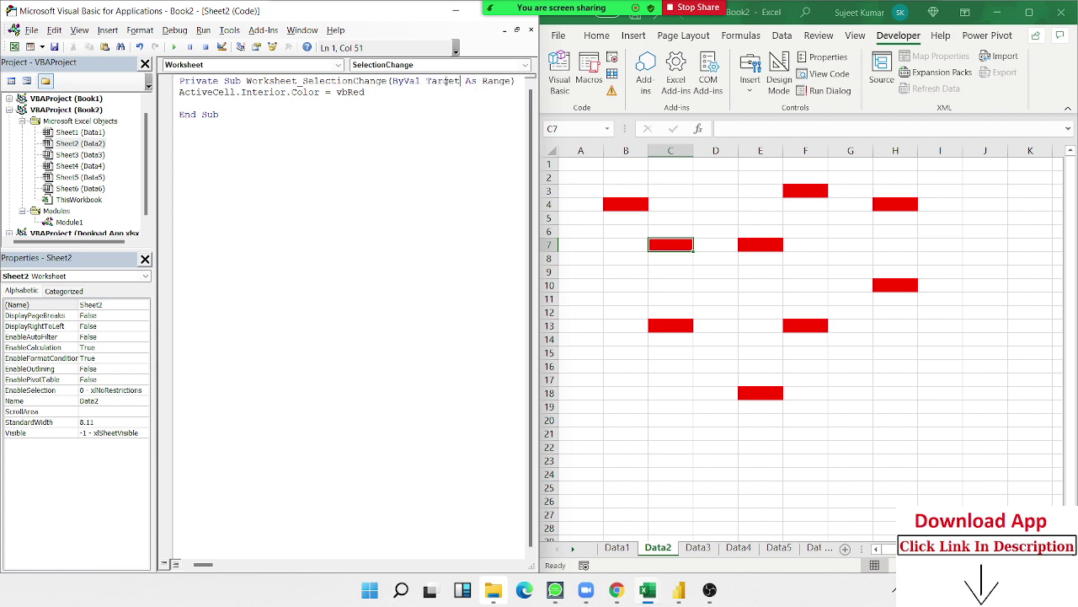
pyautogui.moveTo(419, 81); pyautogui.dragTo(391, 81)
pyautogui.moveTo(425, 81); pyautogui.dragTo(513, 81)
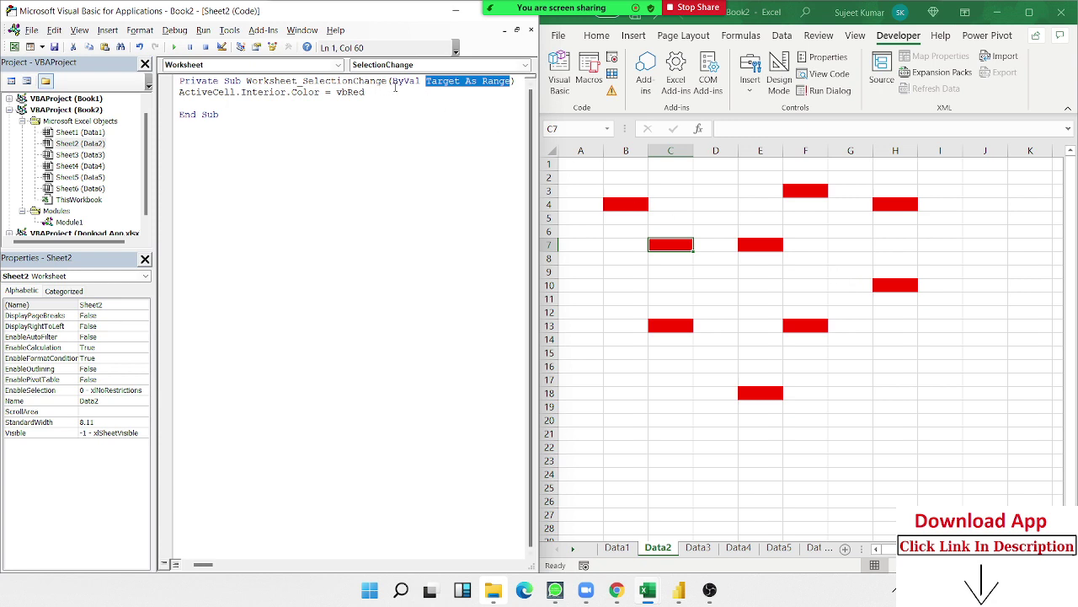
pyautogui.click(178, 92)
pyautogui.press('Return')
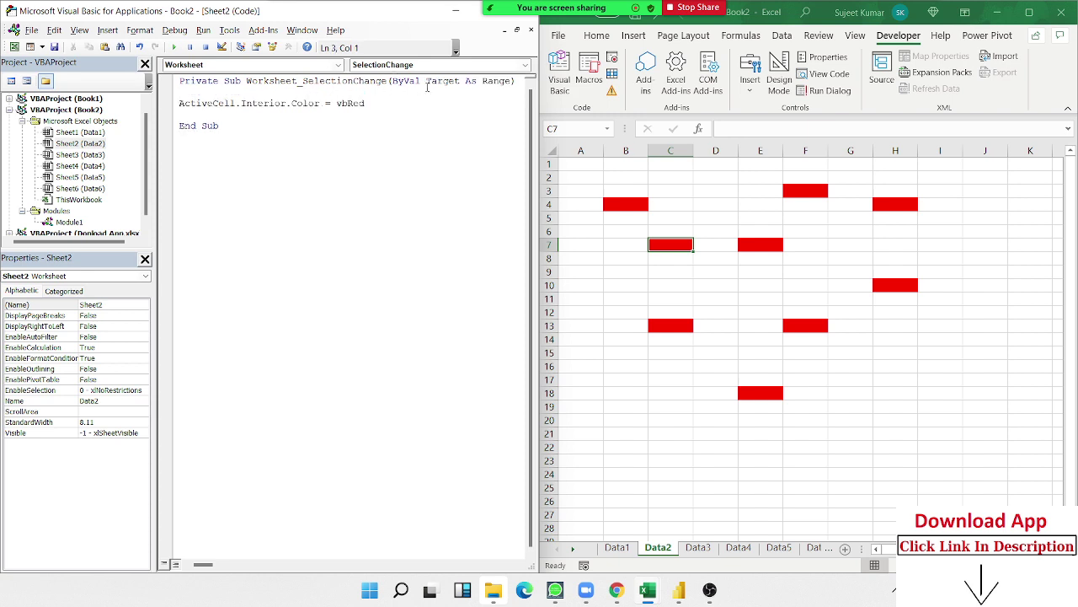
# Copy Target from the Sub declaration and paste it over ActiveCell
pyautogui.moveTo(426, 81); pyautogui.dragTo(512, 81)
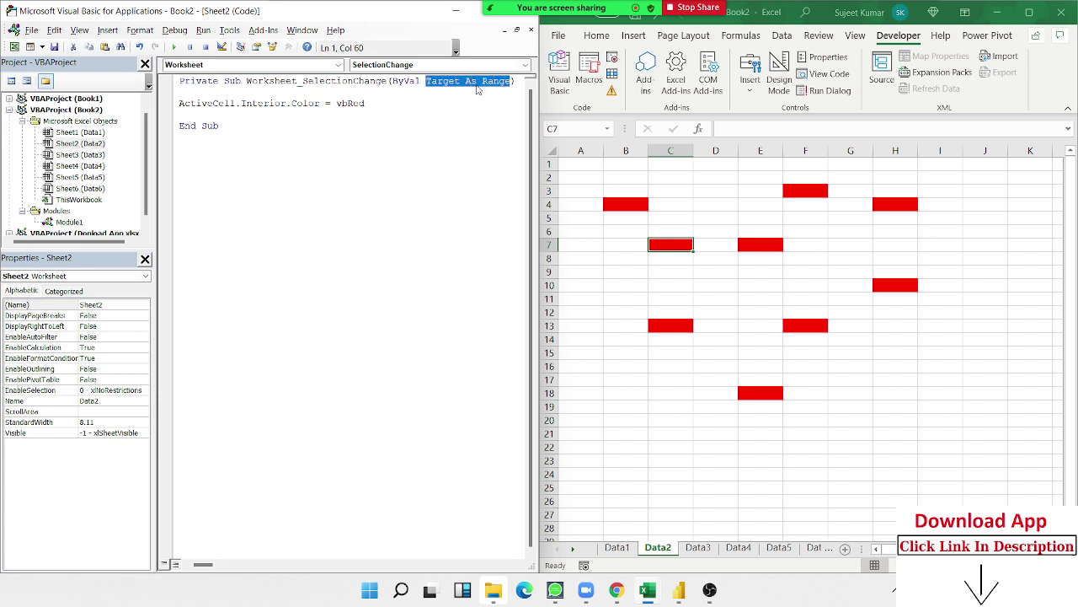
pyautogui.doubleClick(442, 81)
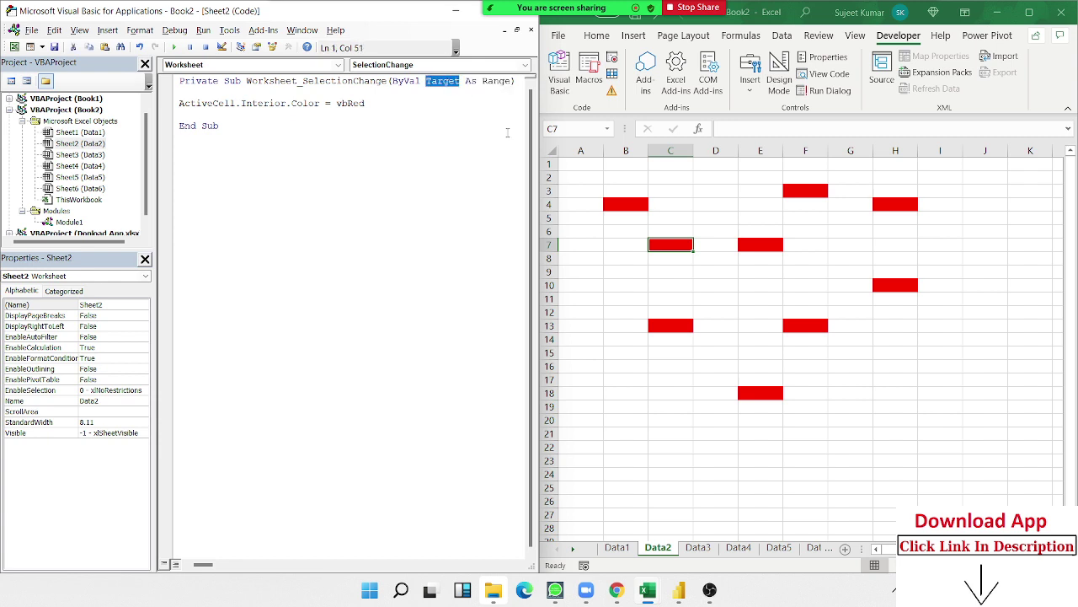
pyautogui.hotkey('ctrl', 'c')
pyautogui.doubleClick(210, 103)
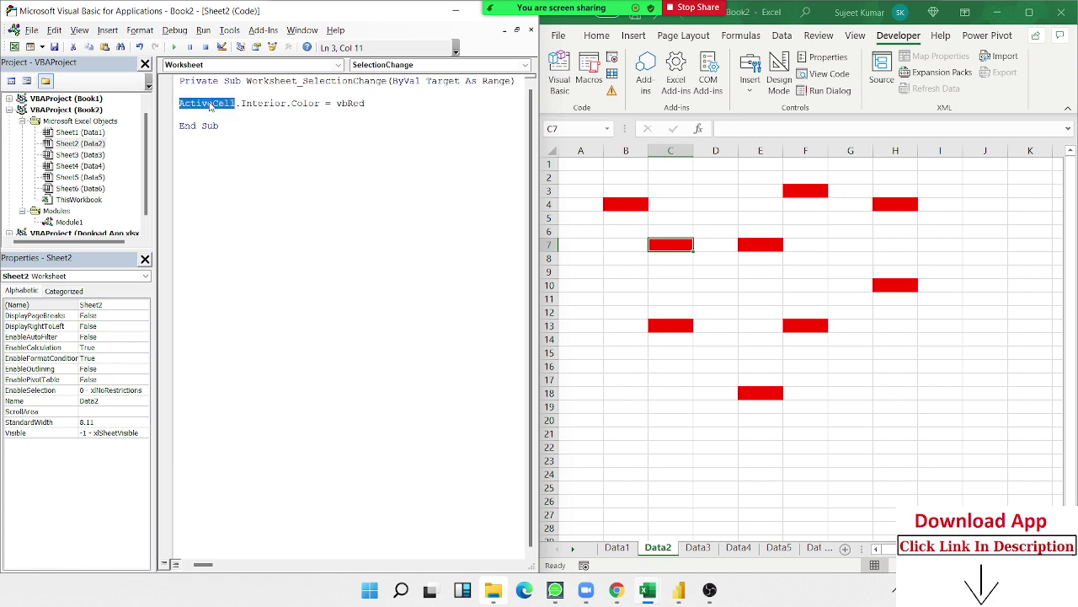
pyautogui.hotkey('ctrl', 'v')
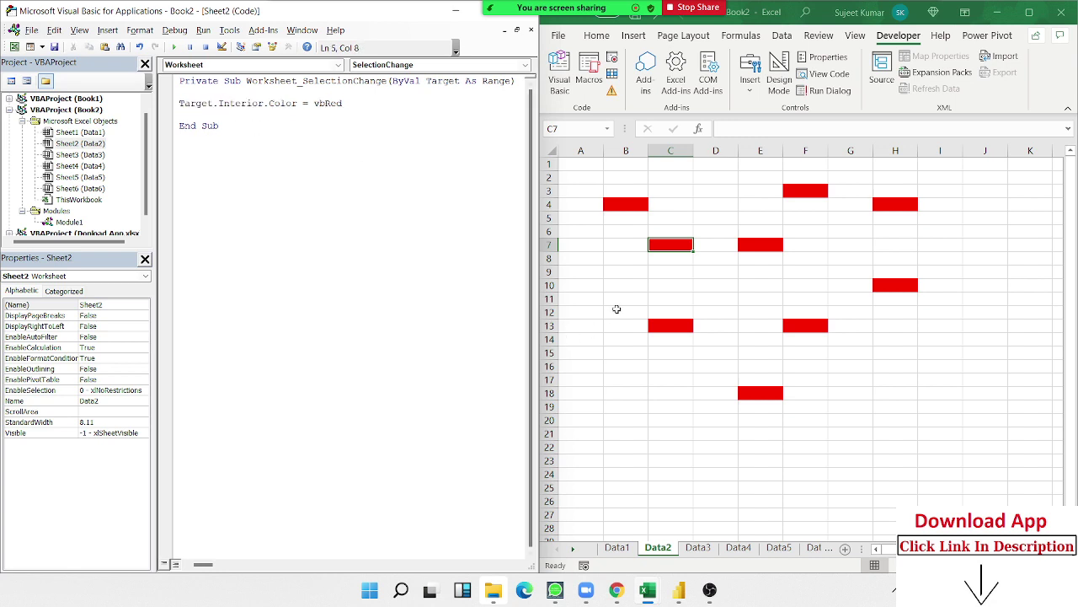
# Turn B12, B16, I21 and blocks H14:J17, J3:K8, B21:D24, F21:G24 red, then test D10:E13 with ActiveCell
pyautogui.click(617, 309)
pyautogui.click(626, 369)
pyautogui.click(953, 433)
pyautogui.moveTo(984, 379); pyautogui.dragTo(898, 335)
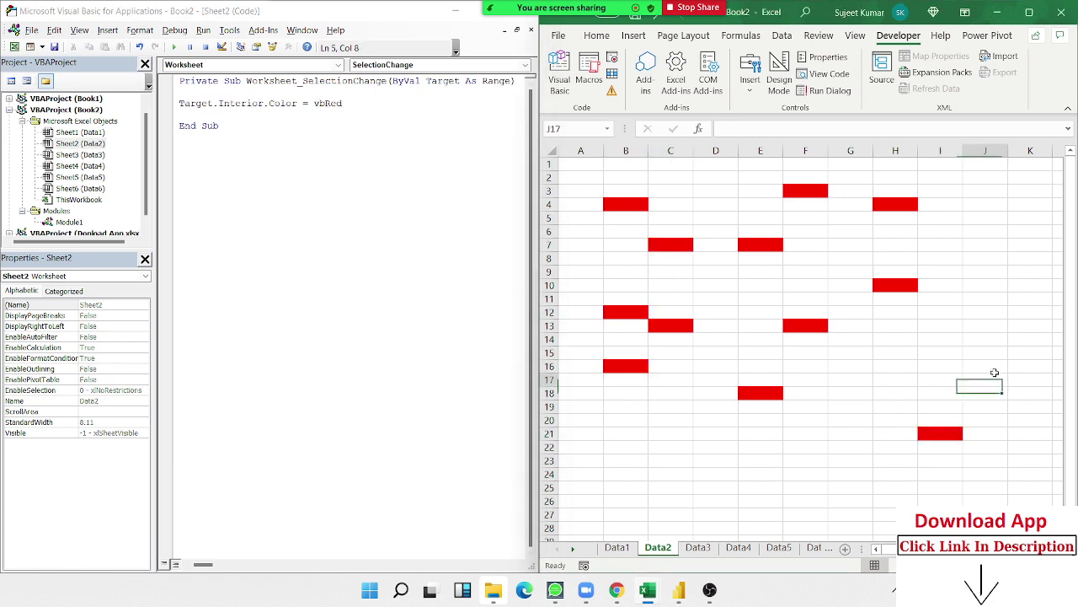
pyautogui.moveTo(977, 192); pyautogui.dragTo(1004, 246)
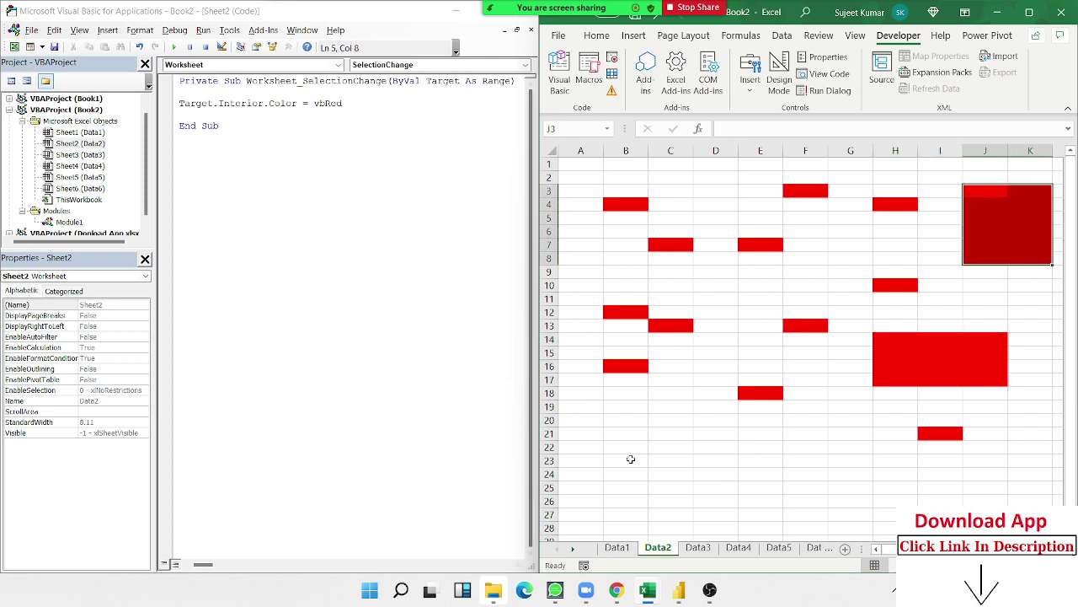
pyautogui.moveTo(628, 435); pyautogui.dragTo(712, 475)
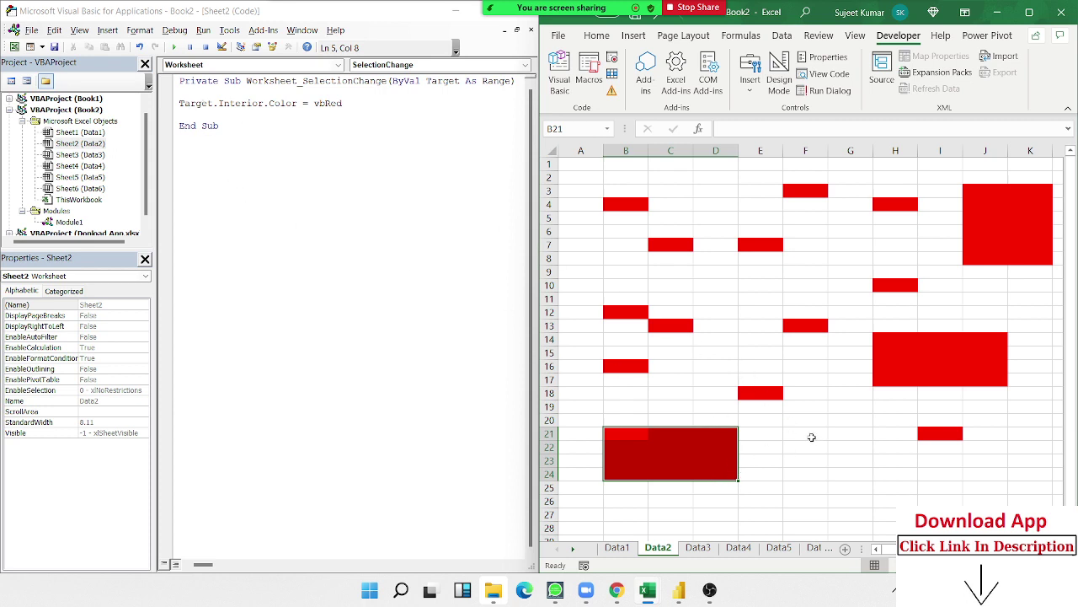
pyautogui.moveTo(811, 436); pyautogui.dragTo(832, 464)
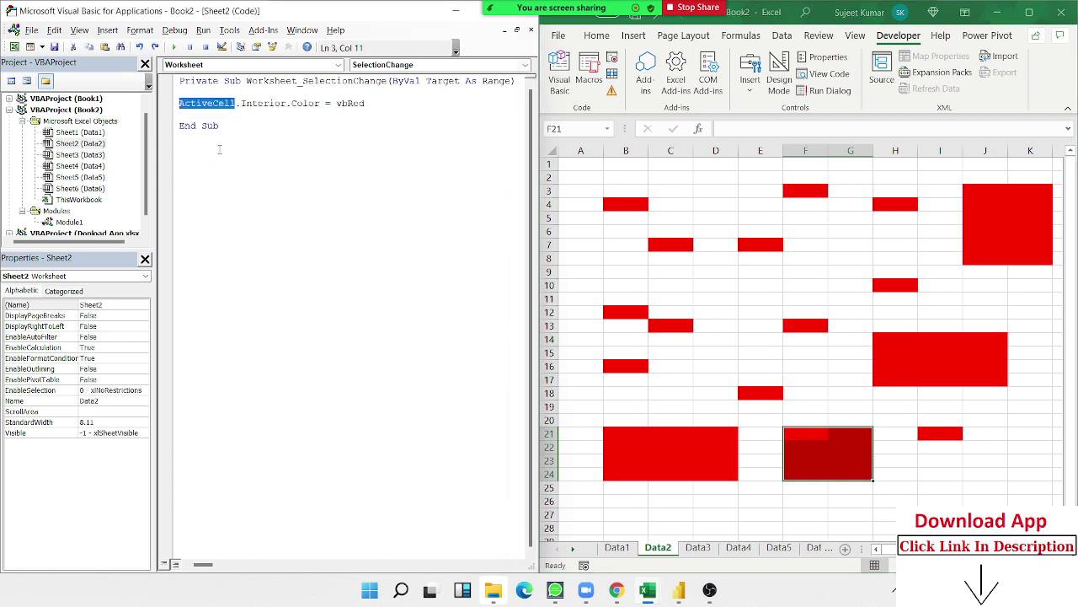
pyautogui.moveTo(723, 283); pyautogui.dragTo(770, 332)
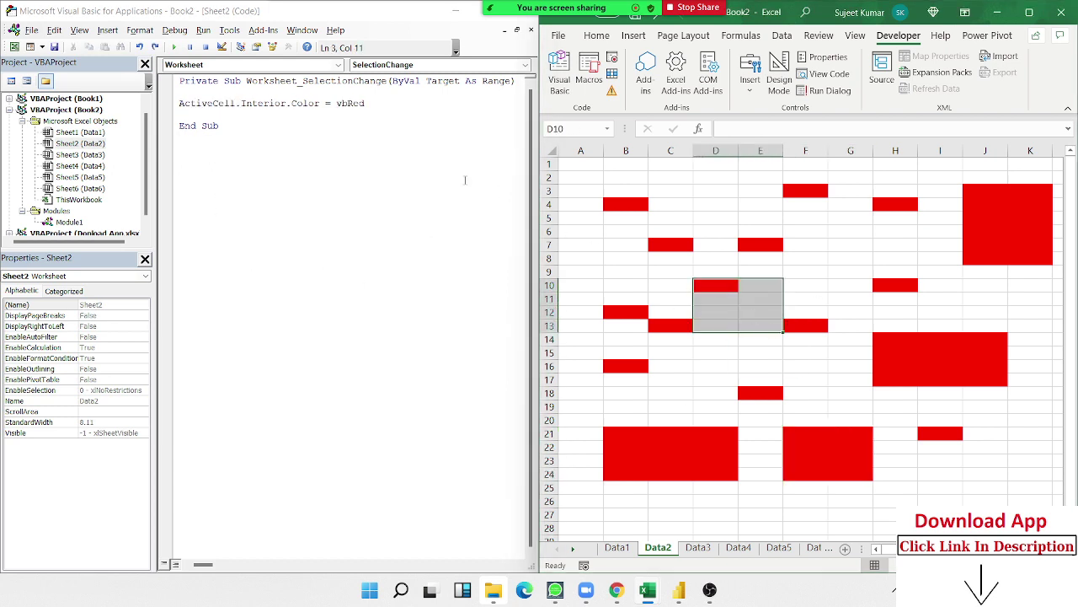
pyautogui.doubleClick(443, 81)
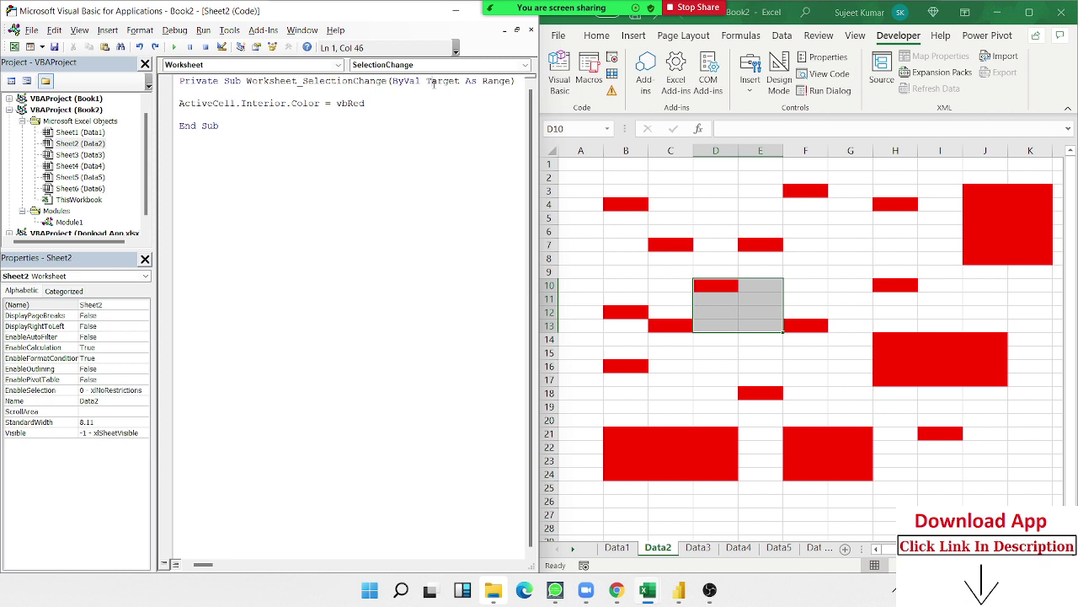
# Swap ActiveCell back to Target, turn block C1:E4 fully red, and select all three macro lines
pyautogui.click(225, 103)
pyautogui.doubleClick(225, 102)
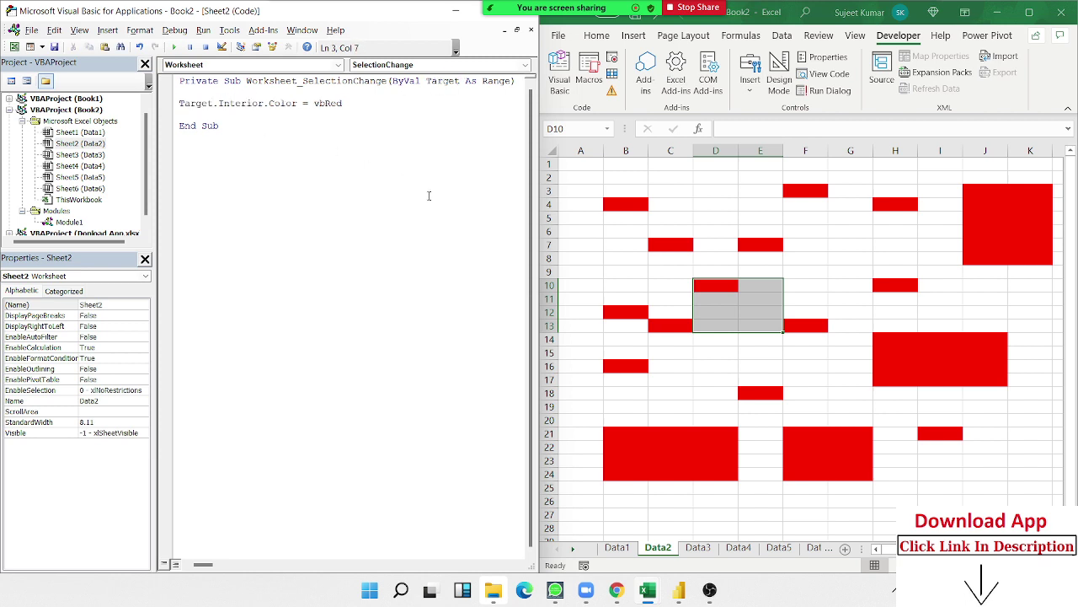
pyautogui.moveTo(679, 166); pyautogui.dragTo(762, 206)
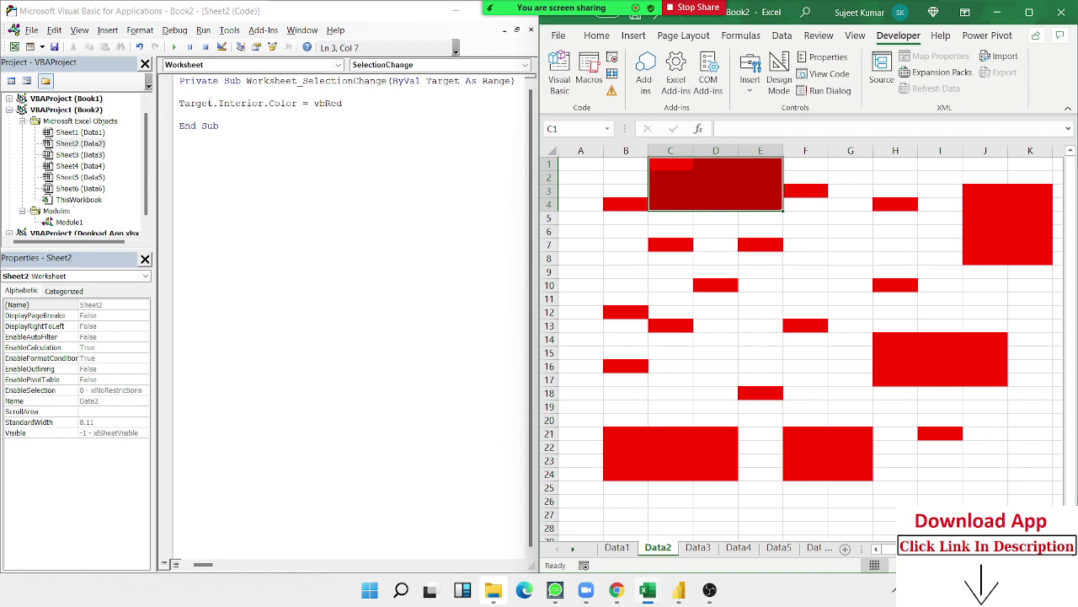
pyautogui.moveTo(344, 102)
pyautogui.mouseDown()
pyautogui.moveTo(213, 103)
pyautogui.moveTo(179, 80)
pyautogui.mouseUp()
# Delete the SelectionChange code and confirm selecting B7 and B5 no longer colours them
pyautogui.press('Delete')
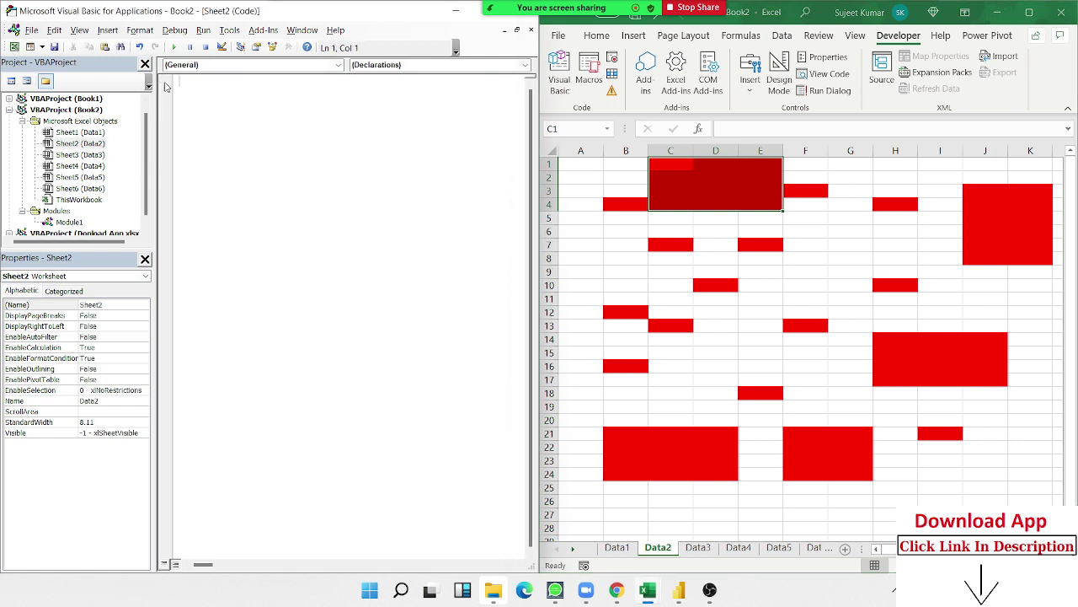
pyautogui.click(619, 244)
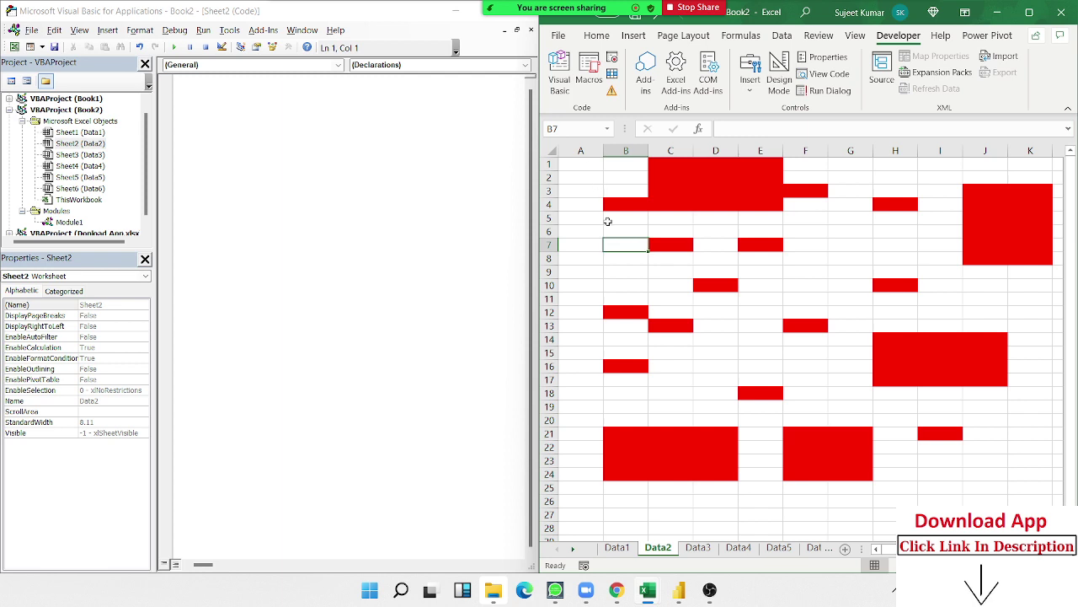
pyautogui.click(607, 220)
# Select the entire Data2 sheet and set its Fill Color to No Fill
pyautogui.click(598, 36)
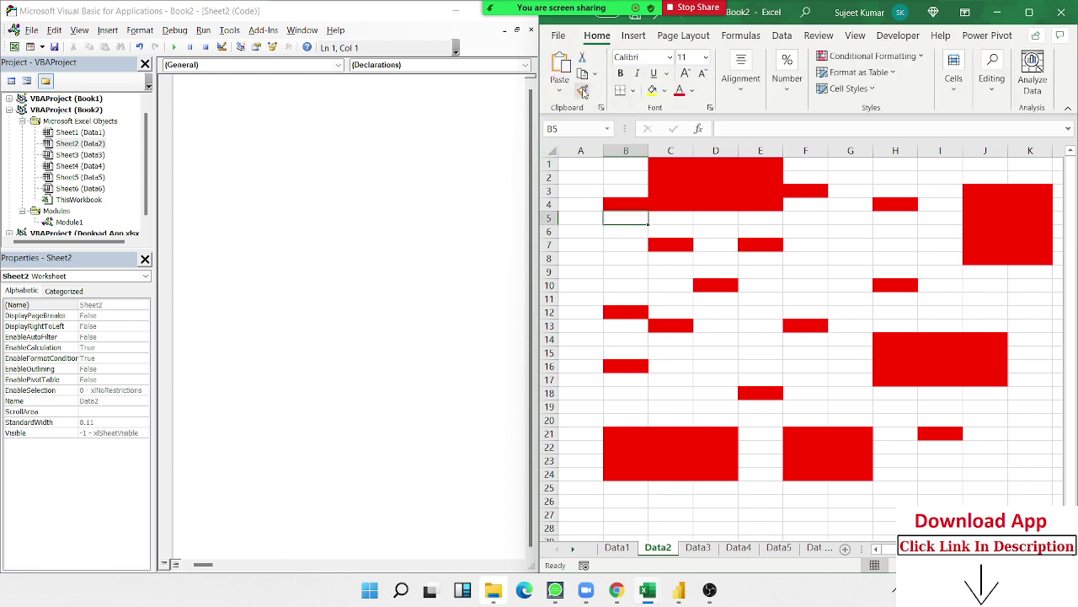
pyautogui.click(550, 150)
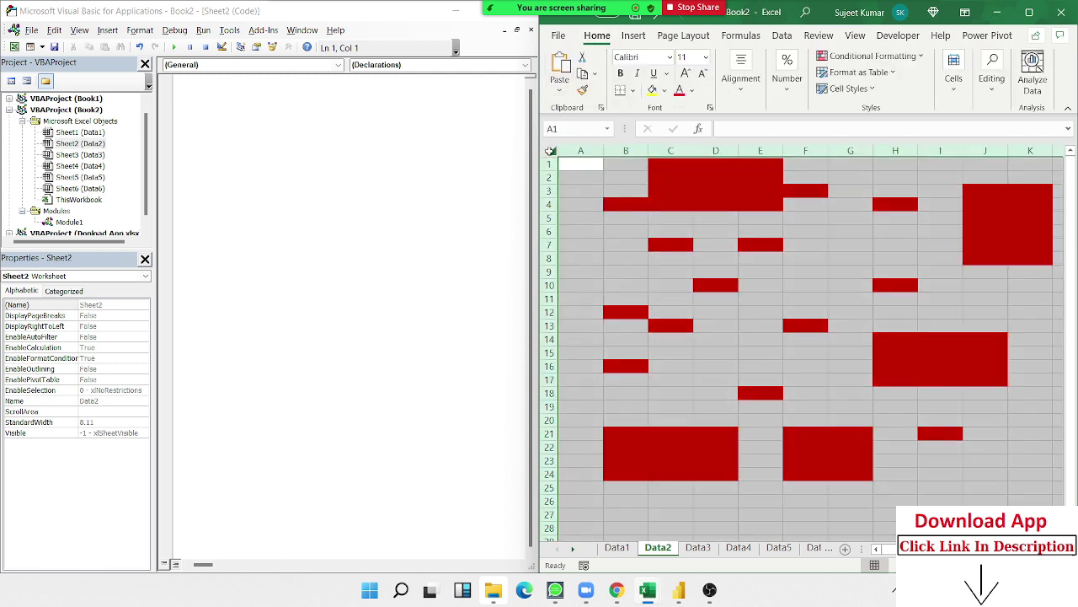
pyautogui.click(665, 91)
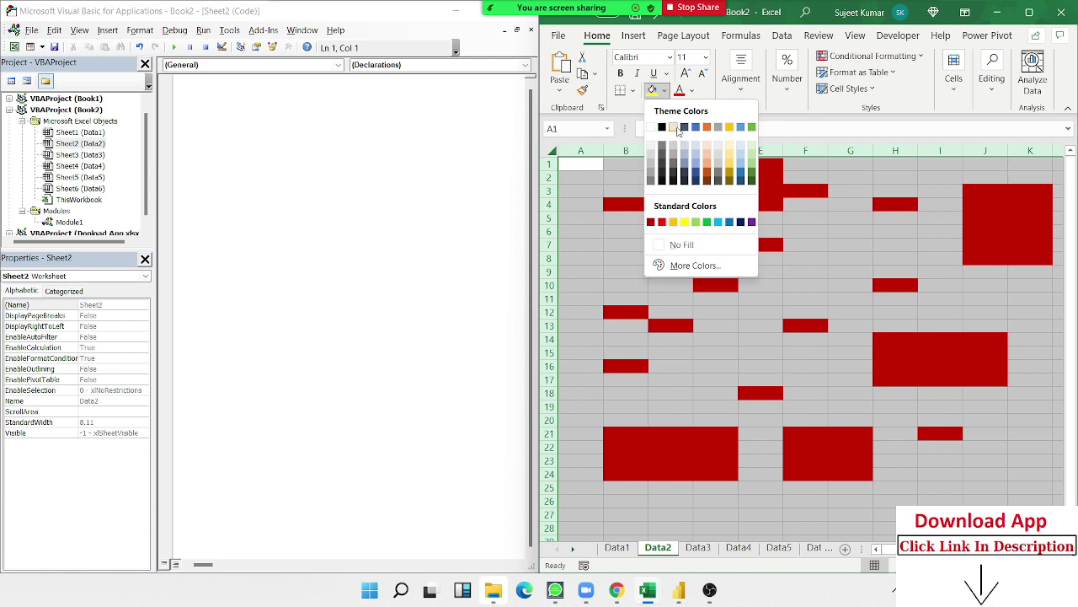
pyautogui.click(675, 245)
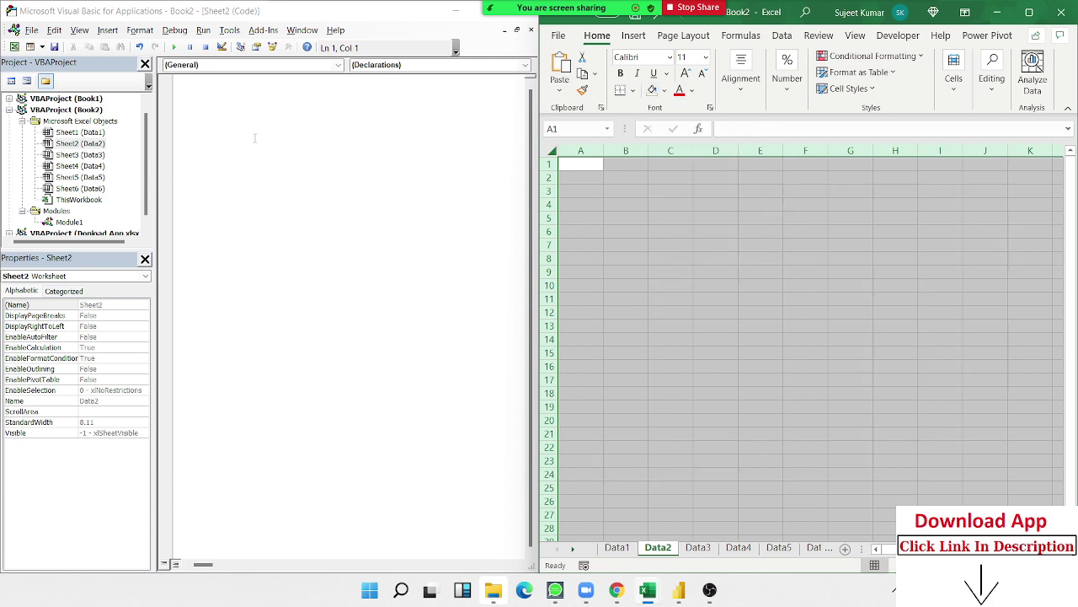
pyautogui.click(200, 104)
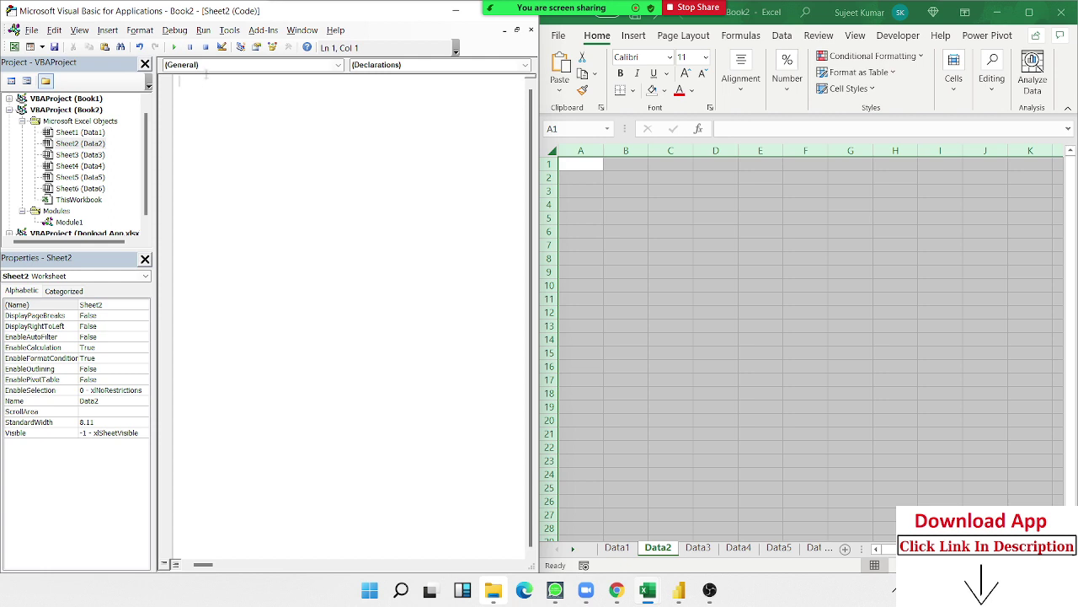
# Create a Worksheet_Change procedure using the Worksheet object and Change event dropdowns
pyautogui.click(206, 65)
pyautogui.click(207, 82)
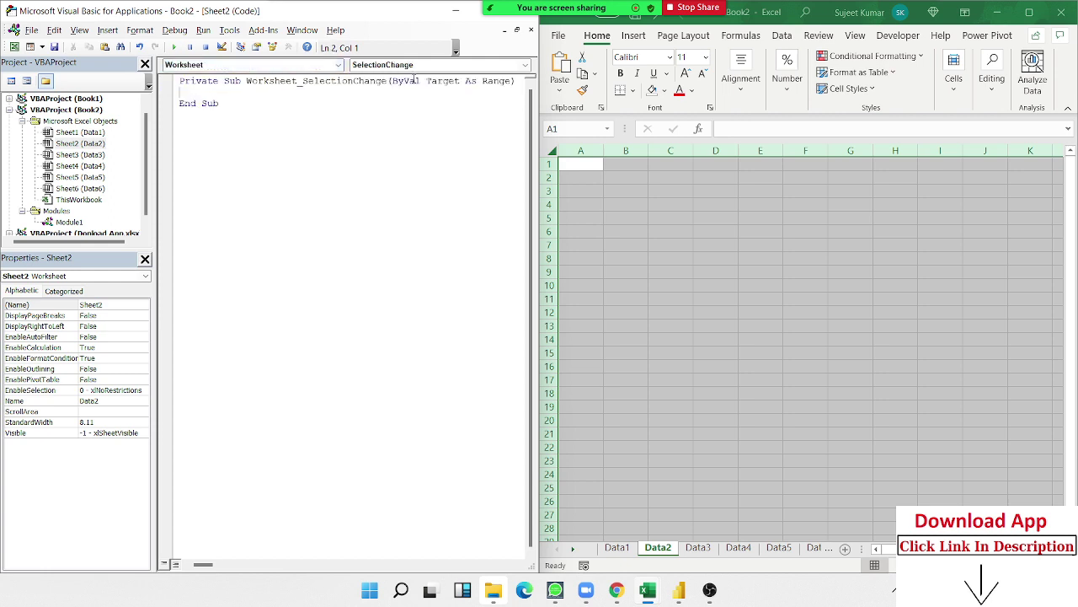
pyautogui.click(419, 67)
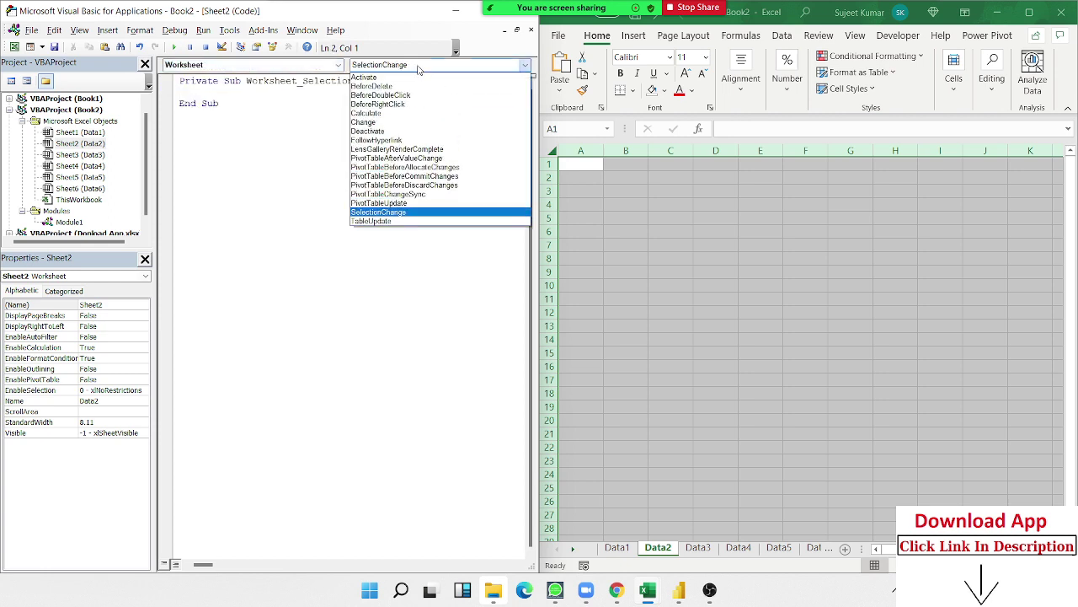
pyautogui.click(401, 126)
# Delete the SelectionChange stub, add blank lines inside Change, and enter 18 in cell A1
pyautogui.moveTo(219, 150); pyautogui.dragTo(180, 127)
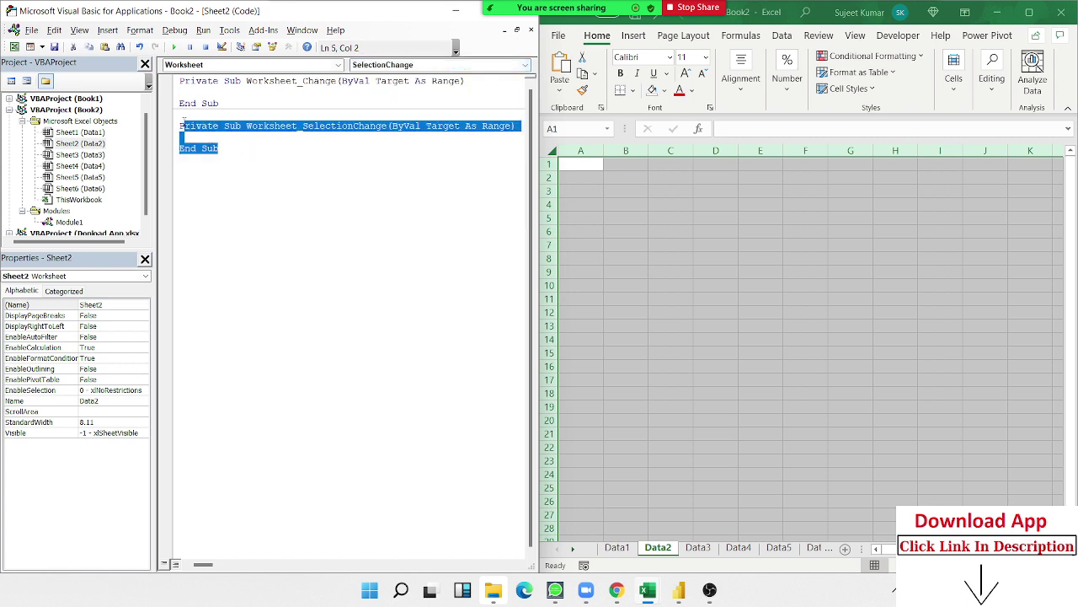
pyautogui.press('Delete')
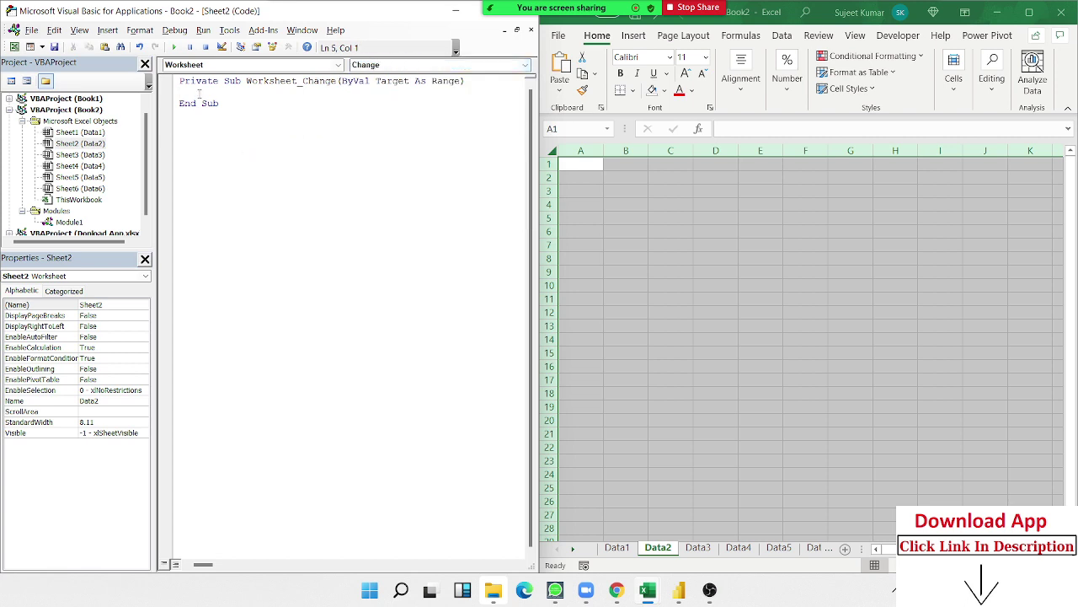
pyautogui.press('Return')
pyautogui.press('Return')
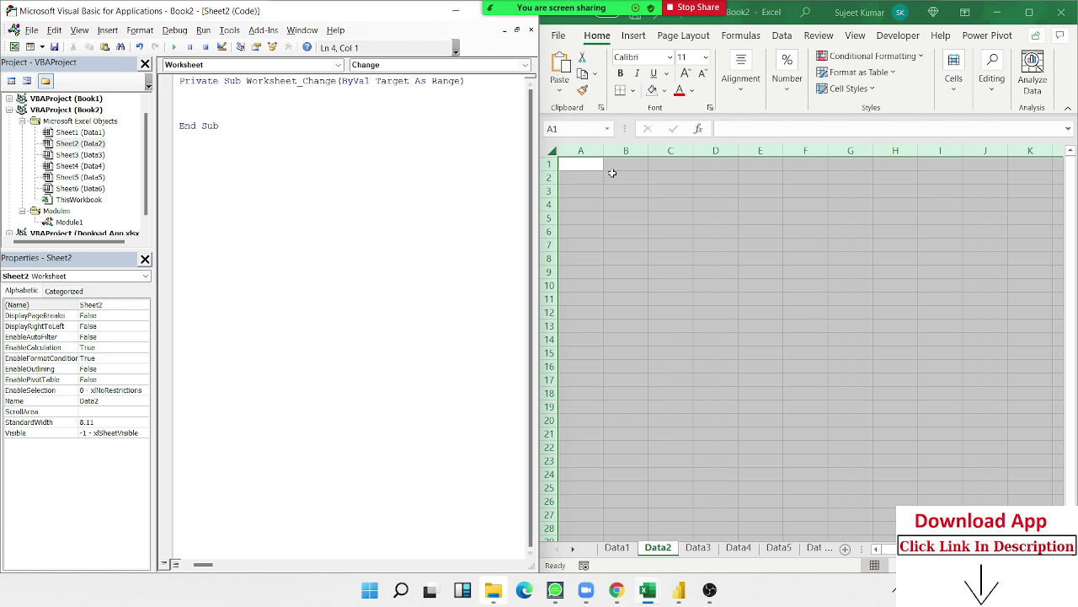
pyautogui.click(597, 165)
pyautogui.write('18')
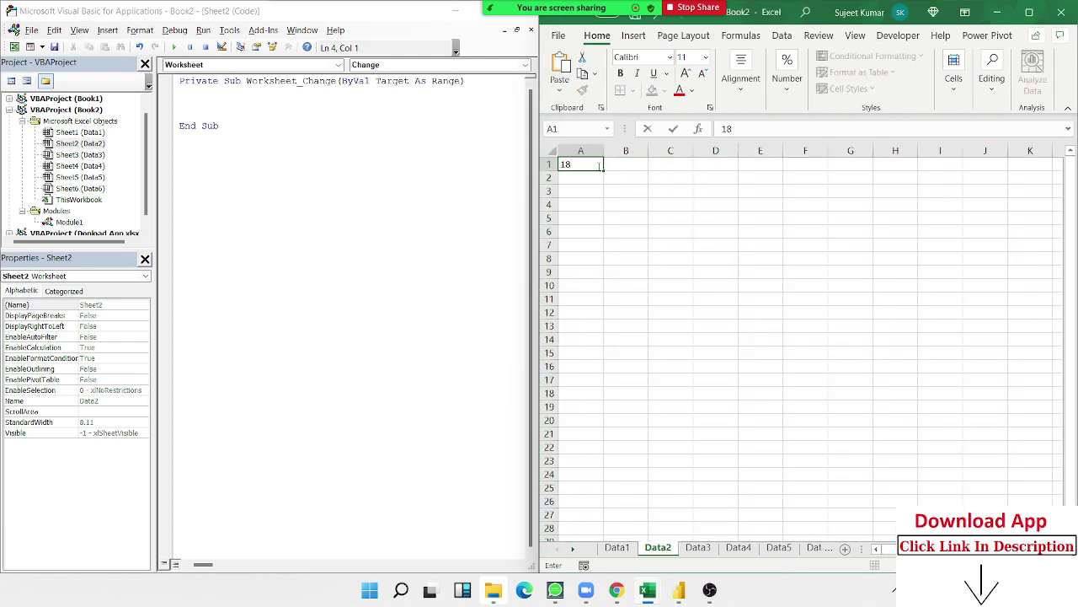
pyautogui.press('BackSpace')
pyautogui.press('BackSpace')
pyautogui.write('1/1')
pyautogui.press('Return')
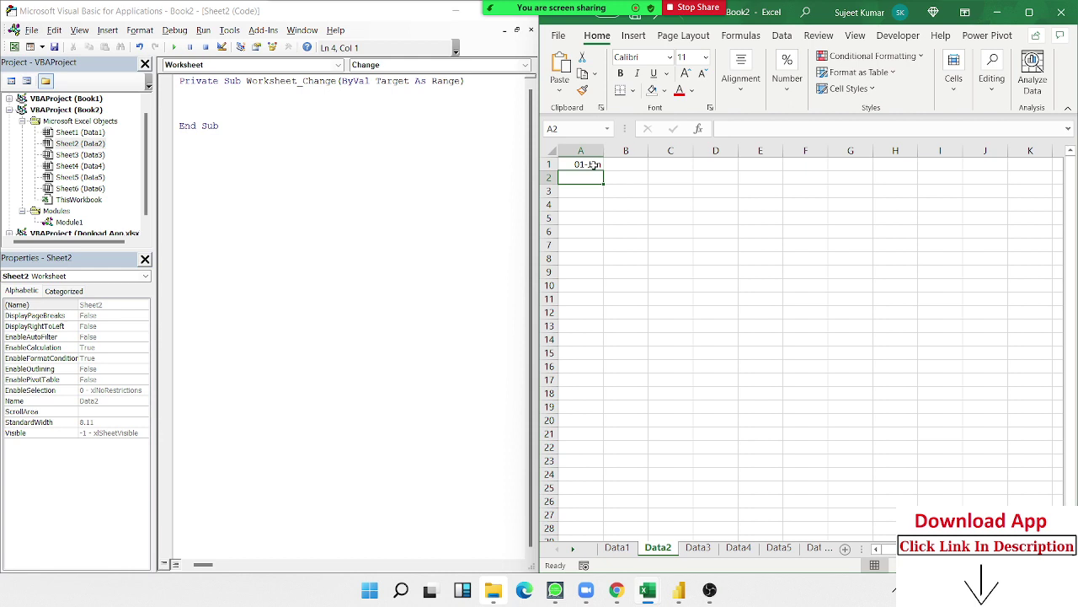
pyautogui.click(594, 163)
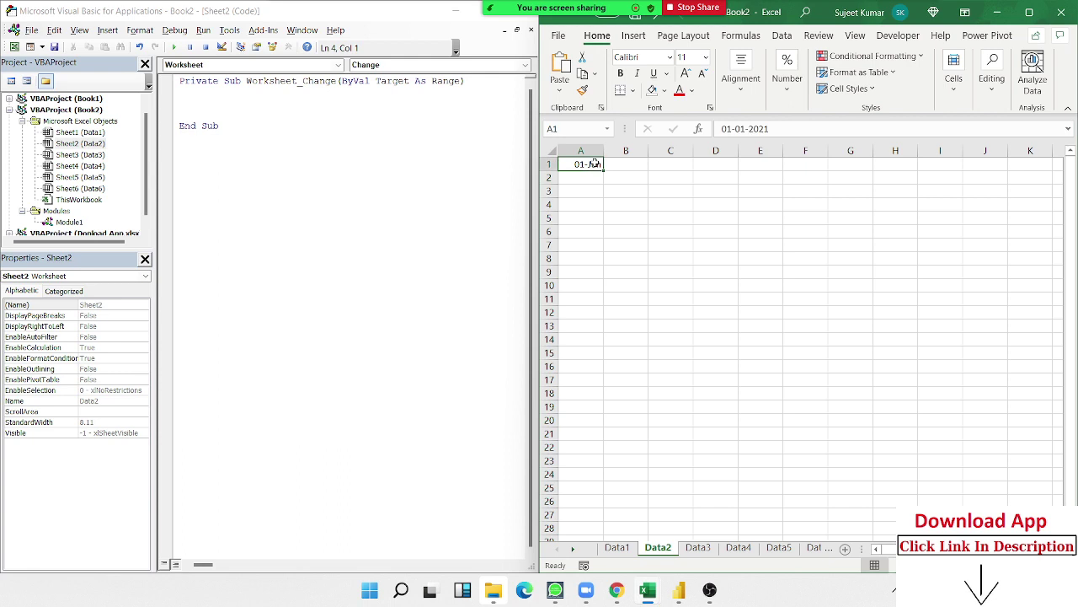
pyautogui.write('155')
pyautogui.press('Tab')
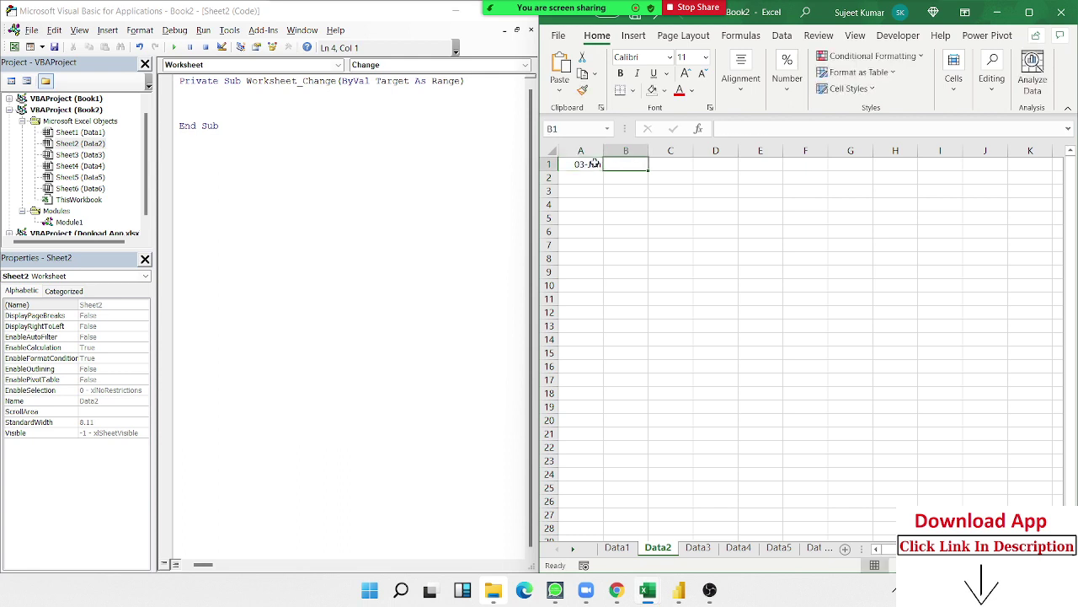
pyautogui.click(594, 163)
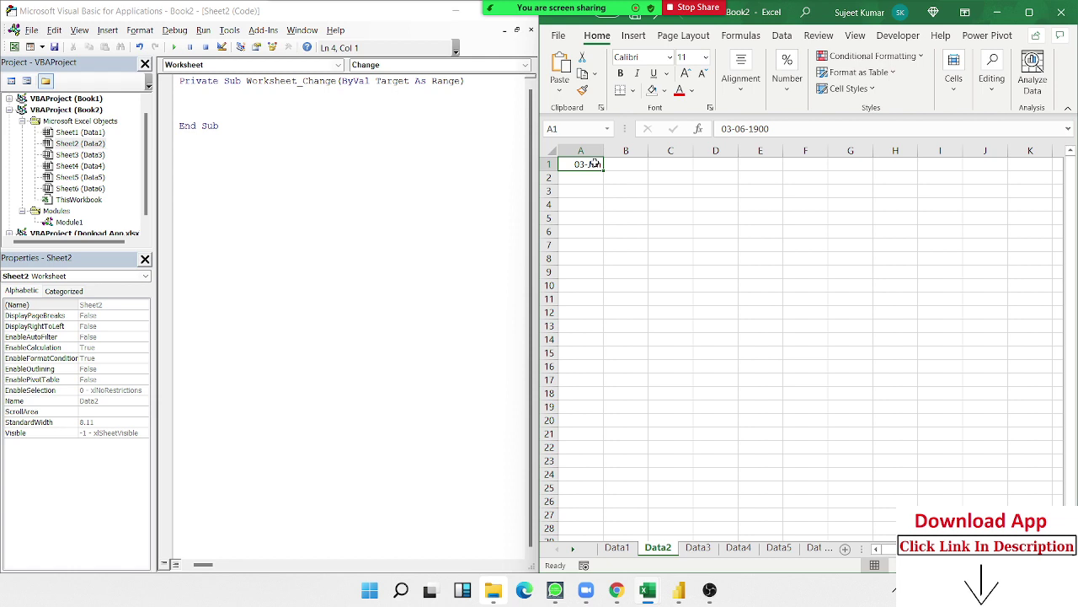
pyautogui.press('Delete')
pyautogui.click(381, 81)
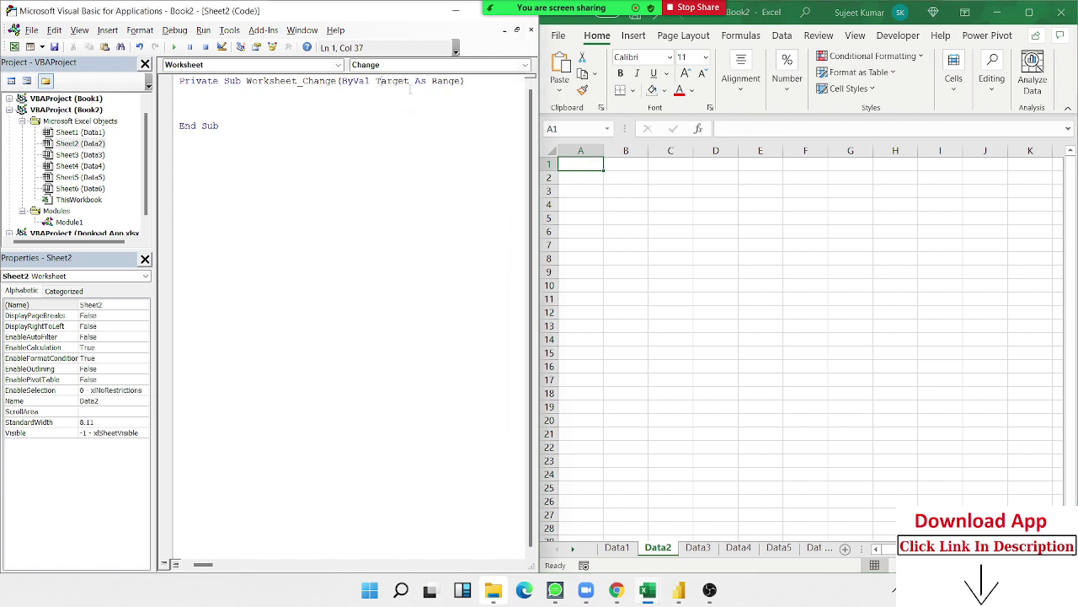
# Copy Target from the Sub header and write Target.Offset(0, 1).Value = Date on line 3
pyautogui.doubleClick(409, 88)
pyautogui.hotkey('ctrl', 'c')
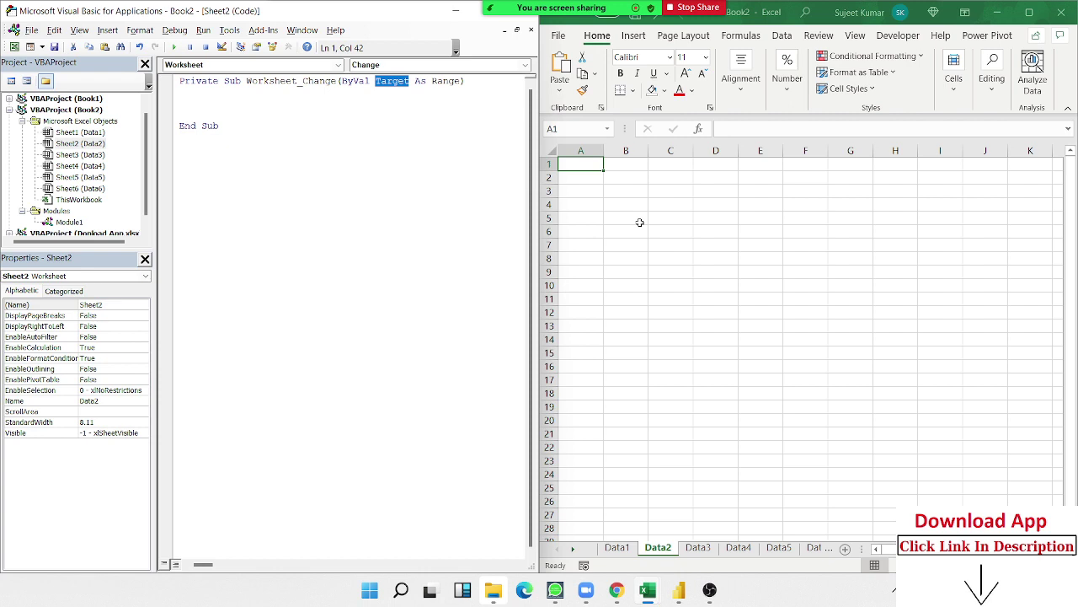
pyautogui.click(215, 103)
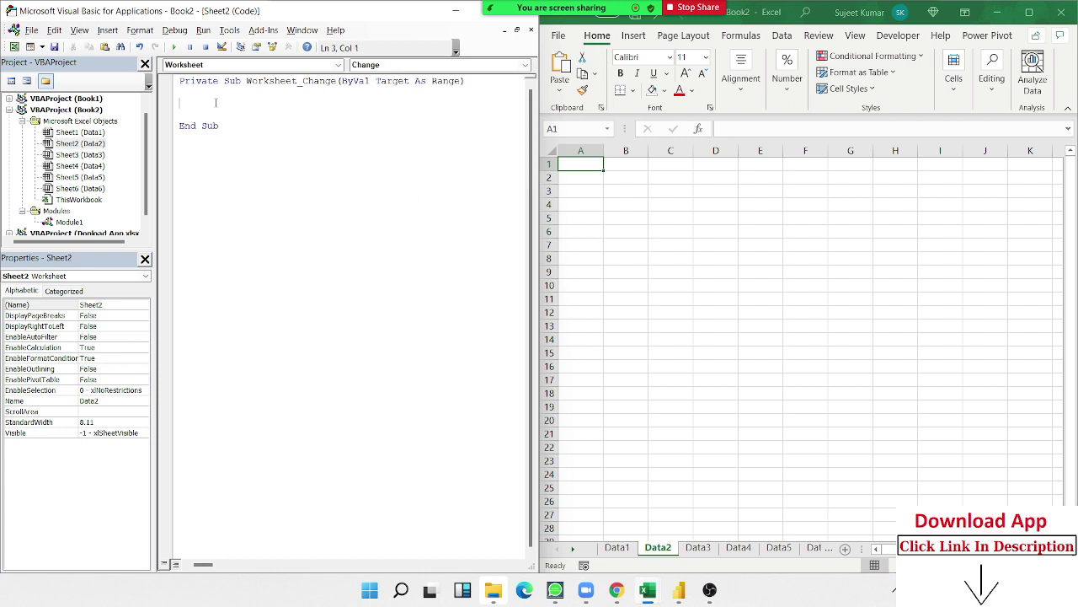
pyautogui.hotkey('ctrl', 'v')
pyautogui.write('.')
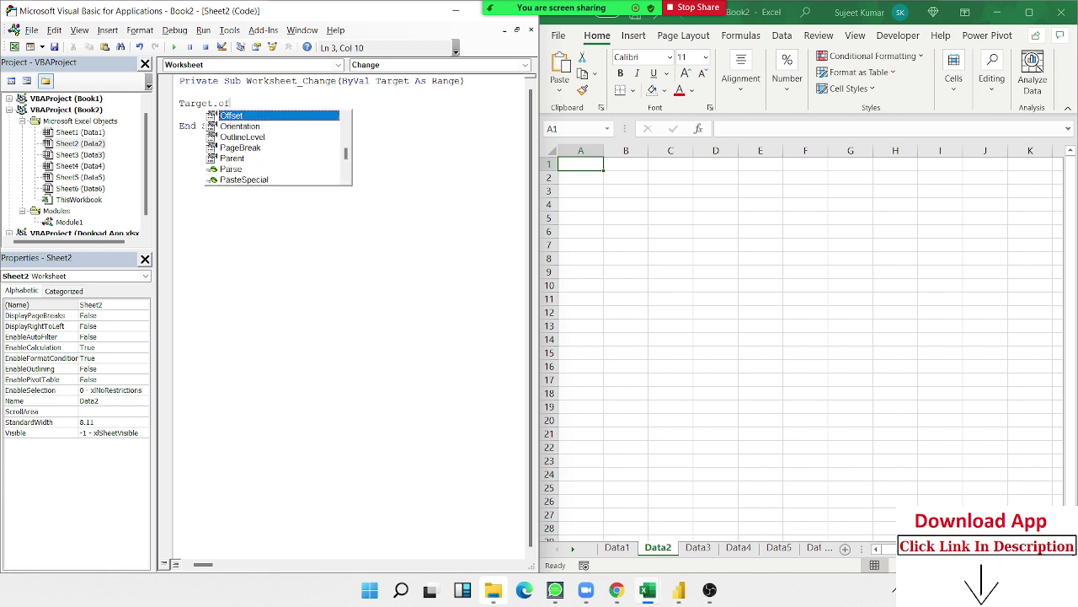
pyautogui.write('Offset(')
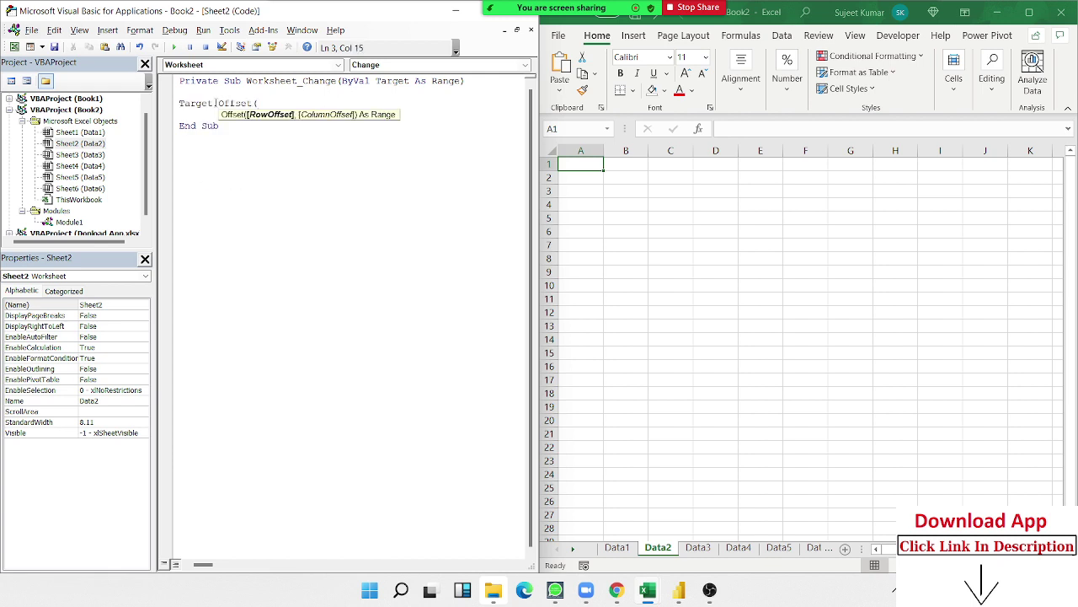
pyautogui.write('0, 1')
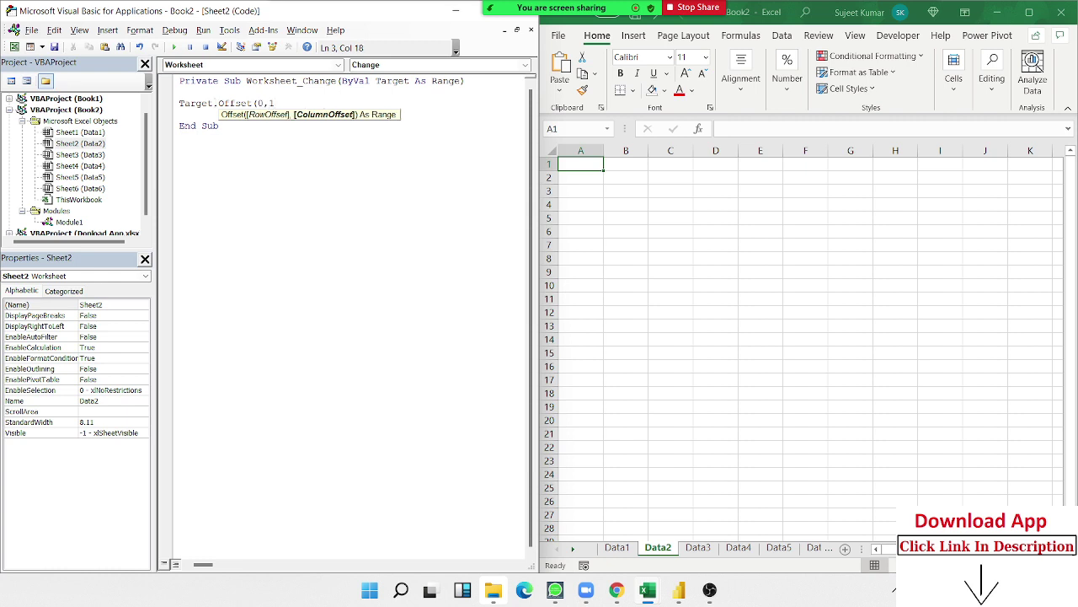
pyautogui.write(').')
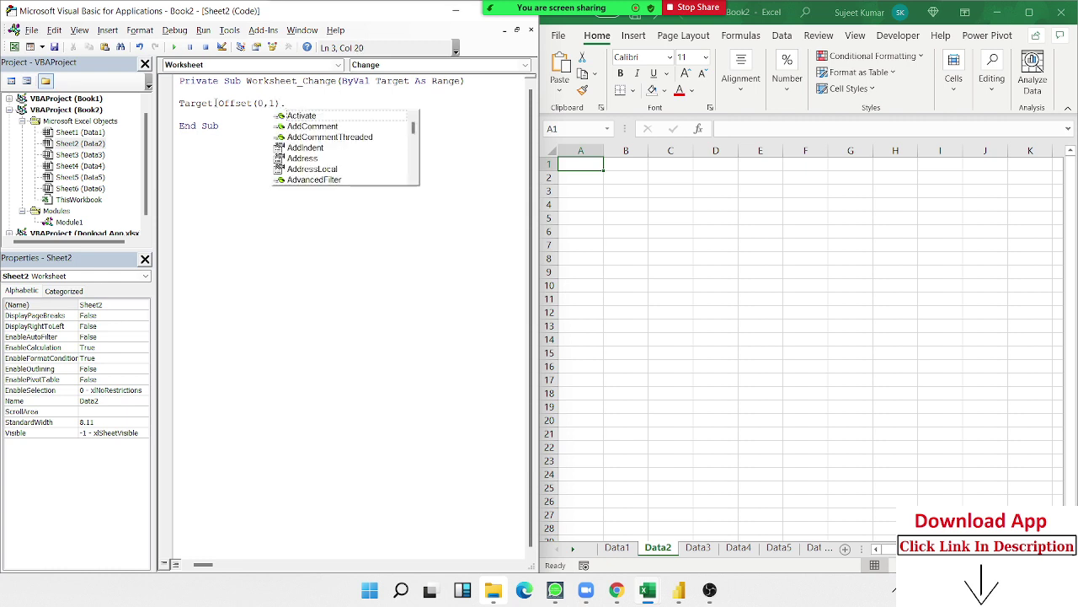
pyautogui.write('Value =')
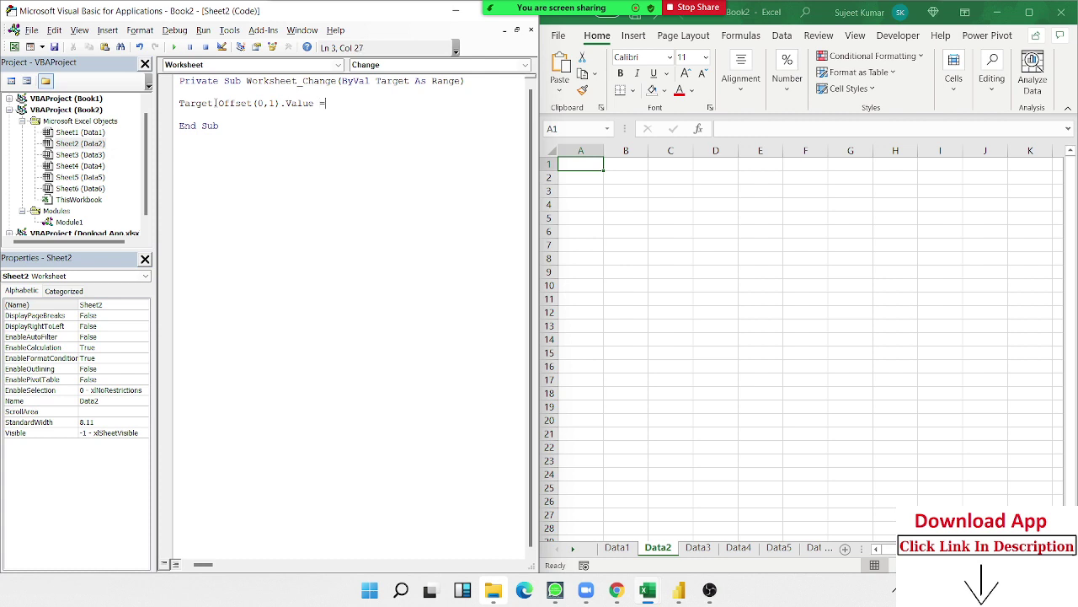
pyautogui.write(' Date')
pyautogui.press('Return')
pyautogui.moveTo(364, 103); pyautogui.dragTo(179, 103)
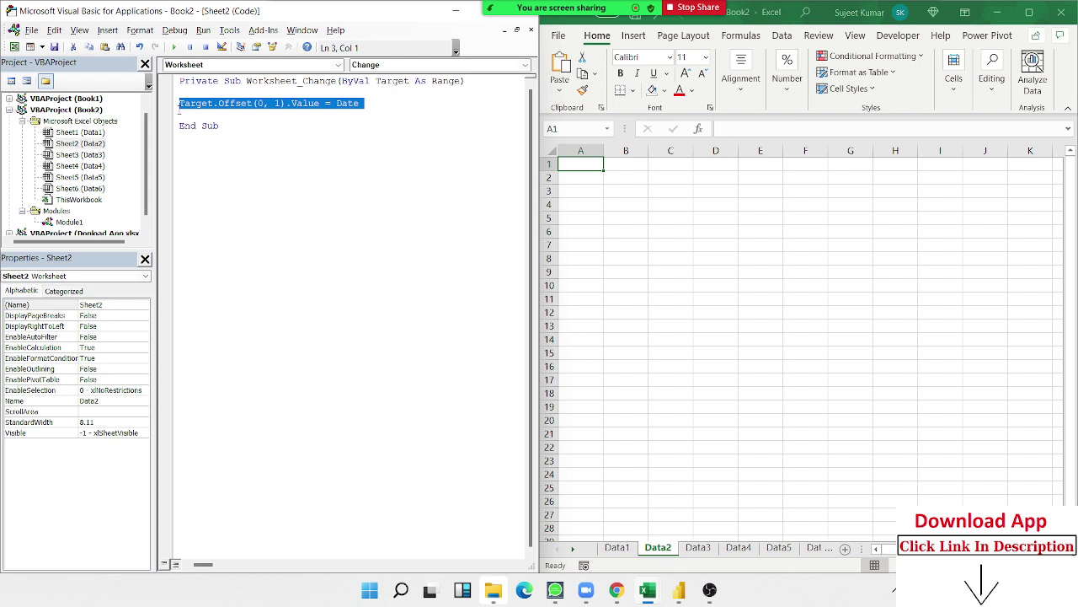
pyautogui.click(597, 166)
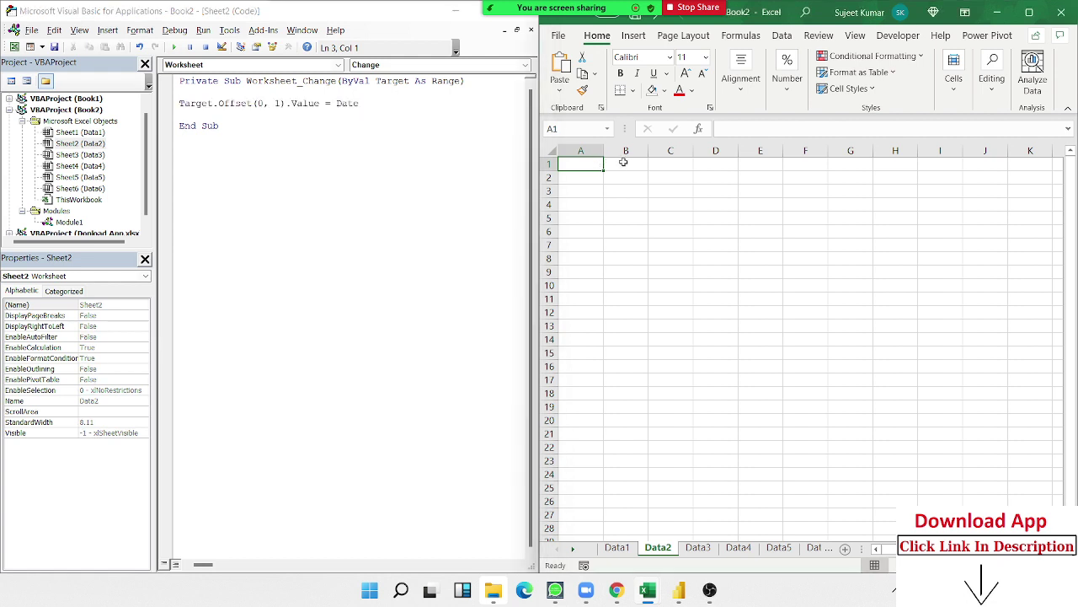
pyautogui.click(624, 162)
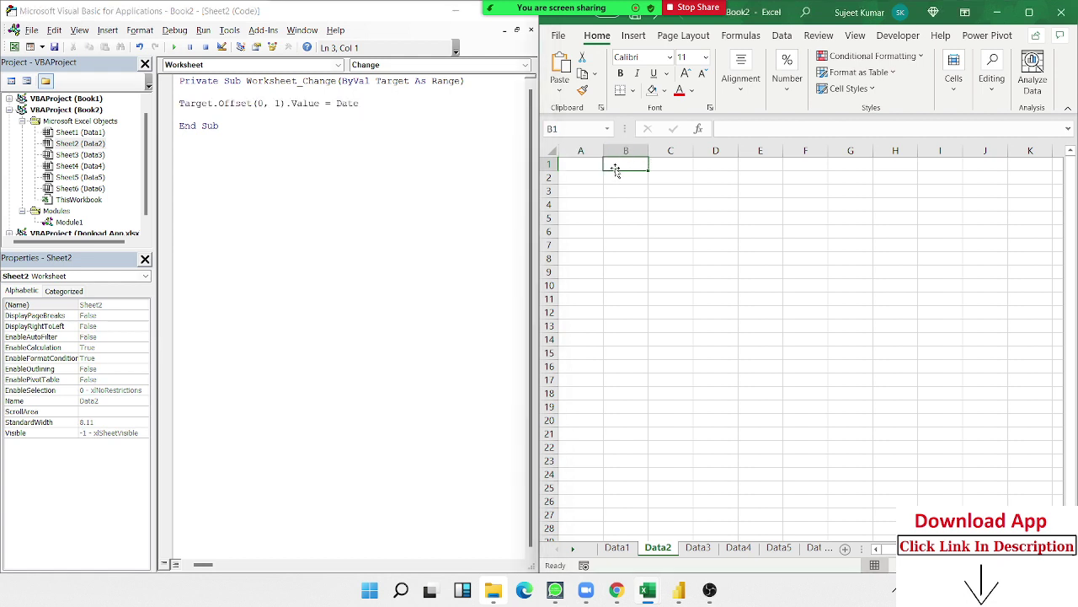
pyautogui.click(594, 166)
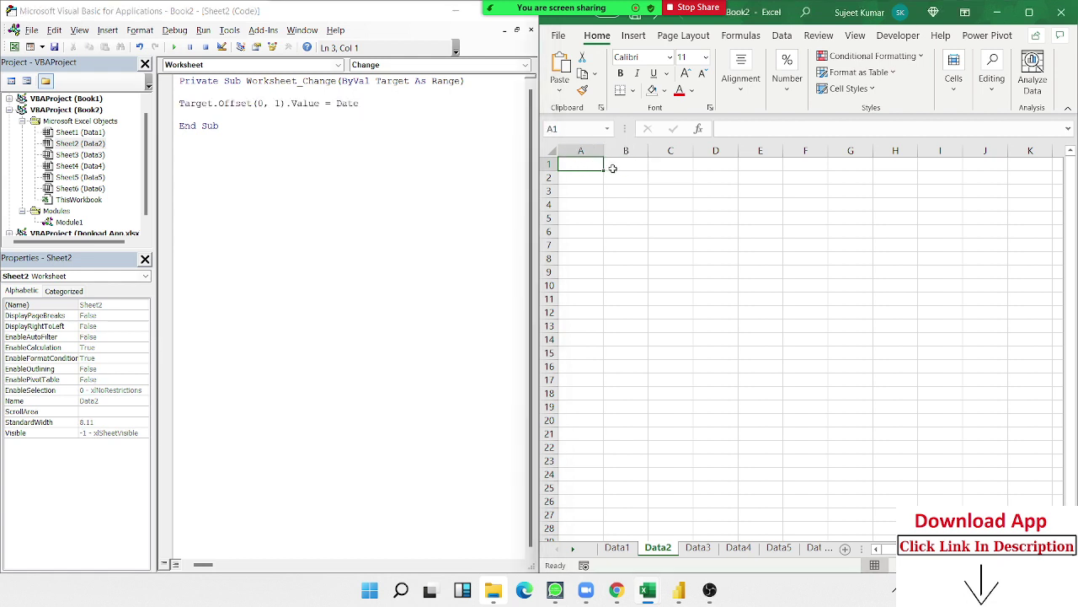
pyautogui.click(621, 166)
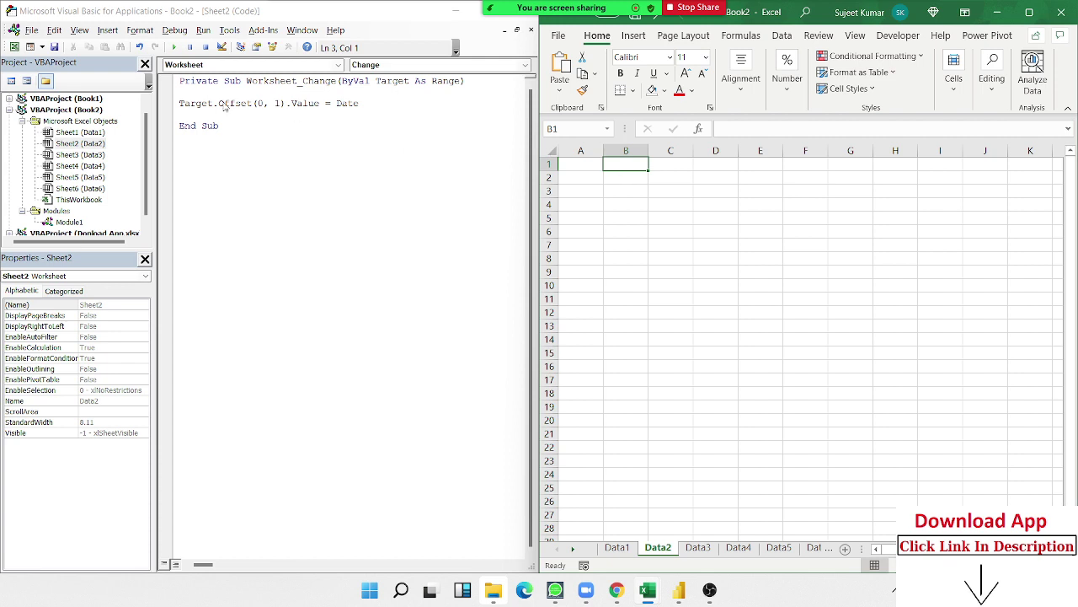
# Insert Application.EnableEvents = False as the first line under the Worksheet_Change header
pyautogui.click(200, 90)
pyautogui.press('Return')
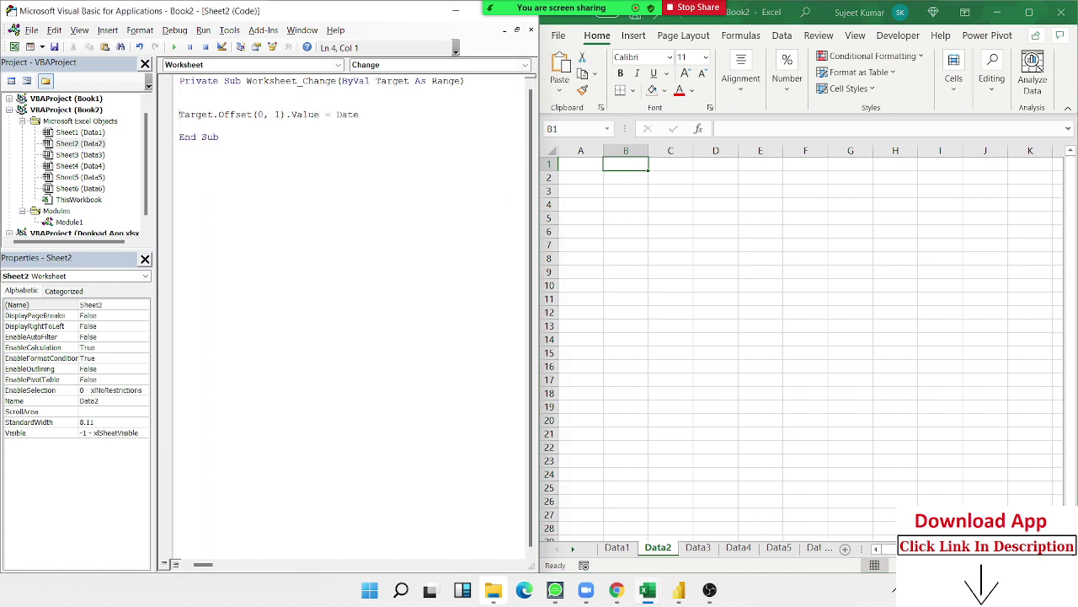
pyautogui.press('Return')
pyautogui.write('a')
pyautogui.write('ppl')
pyautogui.write('ication')
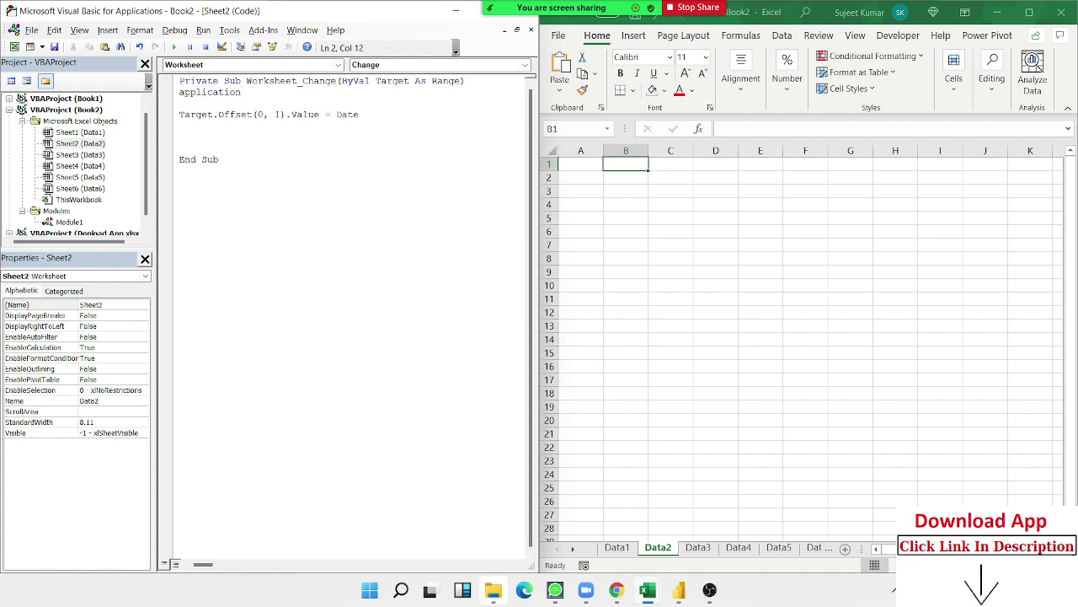
pyautogui.write('.work')
pyautogui.press('Tab')
pyautogui.write('.')
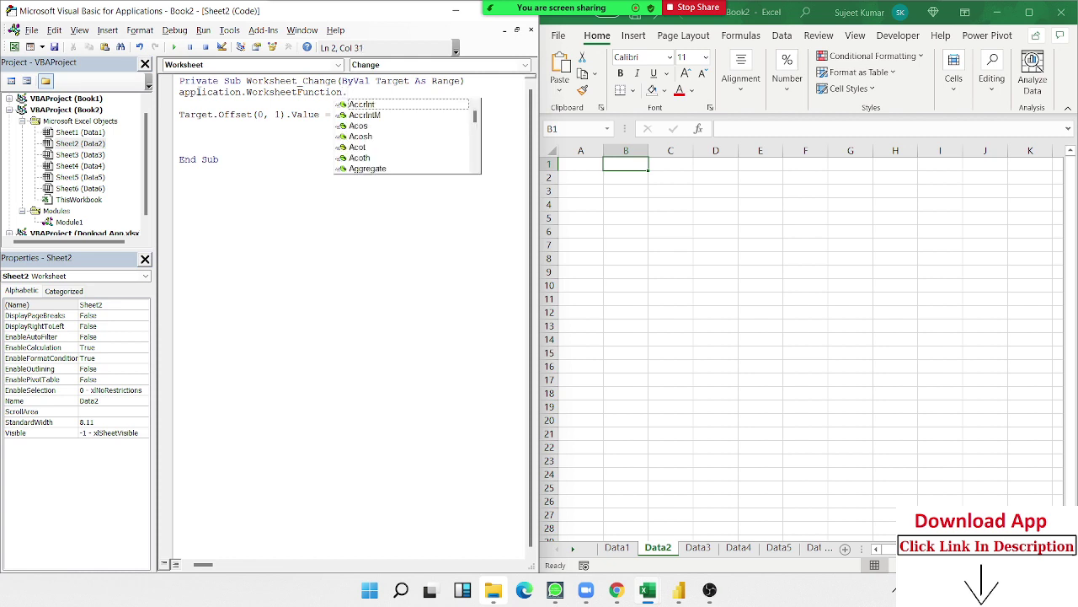
pyautogui.press('BackSpace')
pyautogui.press('BackSpace')
pyautogui.press('BackSpace')
pyautogui.press('BackSpace')
pyautogui.press('BackSpace')
pyautogui.press('BackSpace')
pyautogui.press('BackSpace')
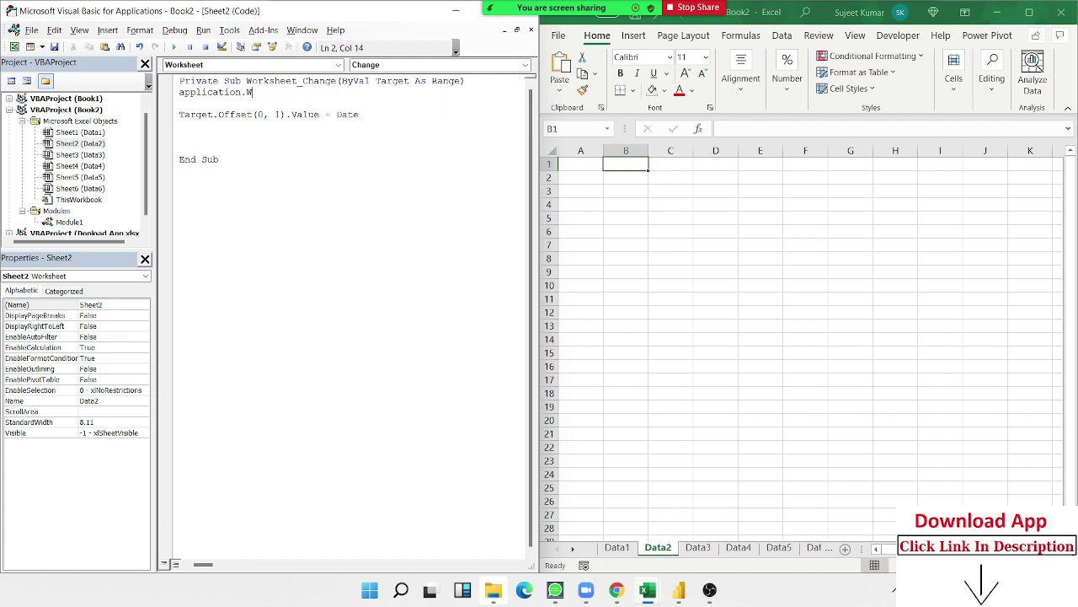
pyautogui.press('BackSpace')
pyautogui.write('enable')
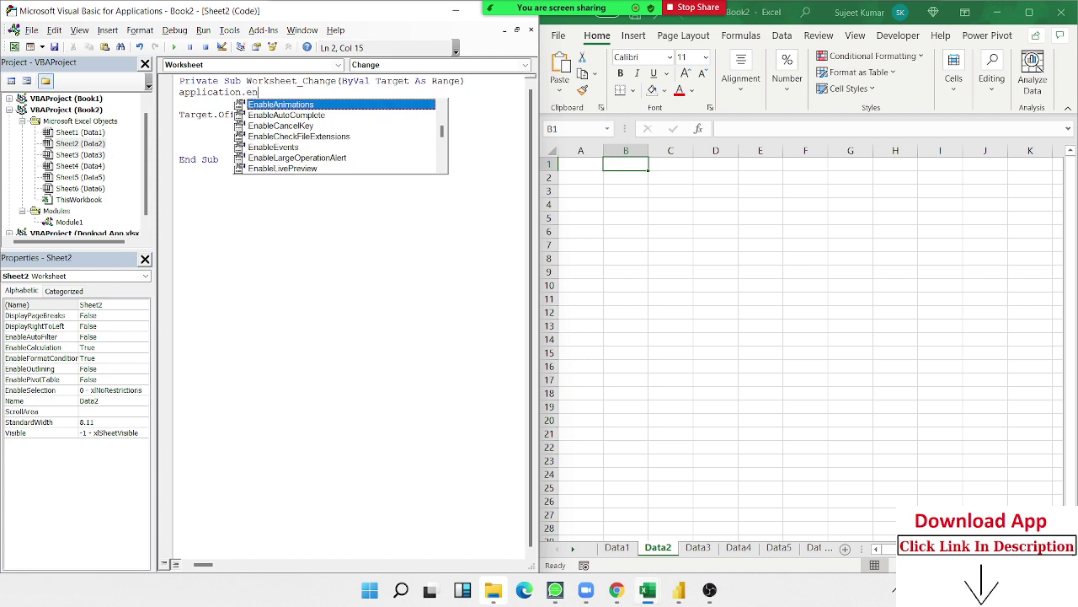
pyautogui.press('Down')
pyautogui.press('Down')
pyautogui.press('Down')
pyautogui.press('Down')
pyautogui.press('Tab')
pyautogui.write('=')
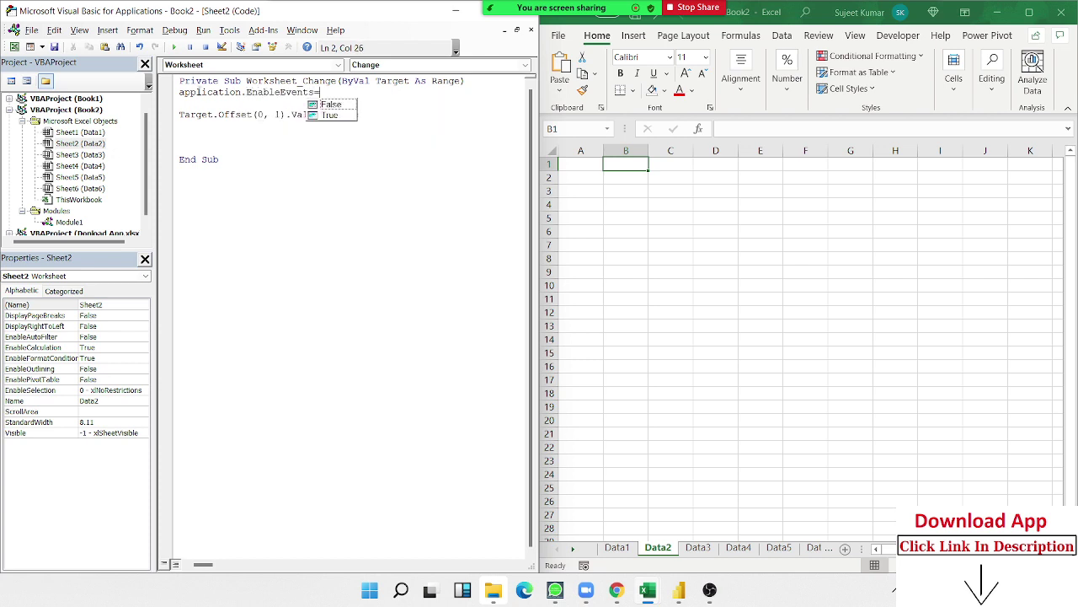
pyautogui.write('False')
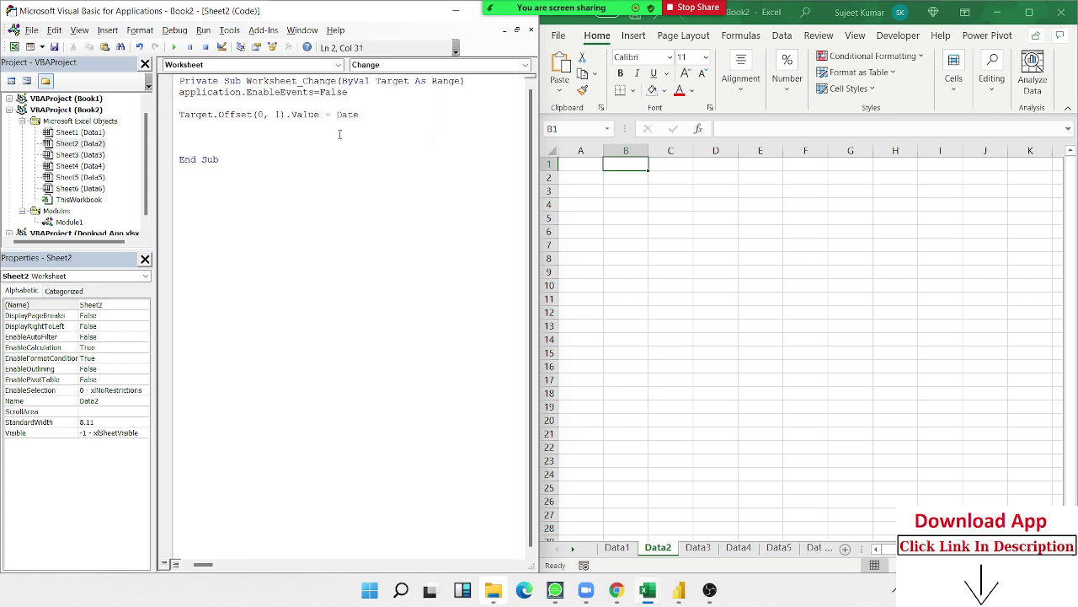
pyautogui.click(337, 158)
# Select the Application.EnableEvents = False line so it can be copied
pyautogui.click(576, 164)
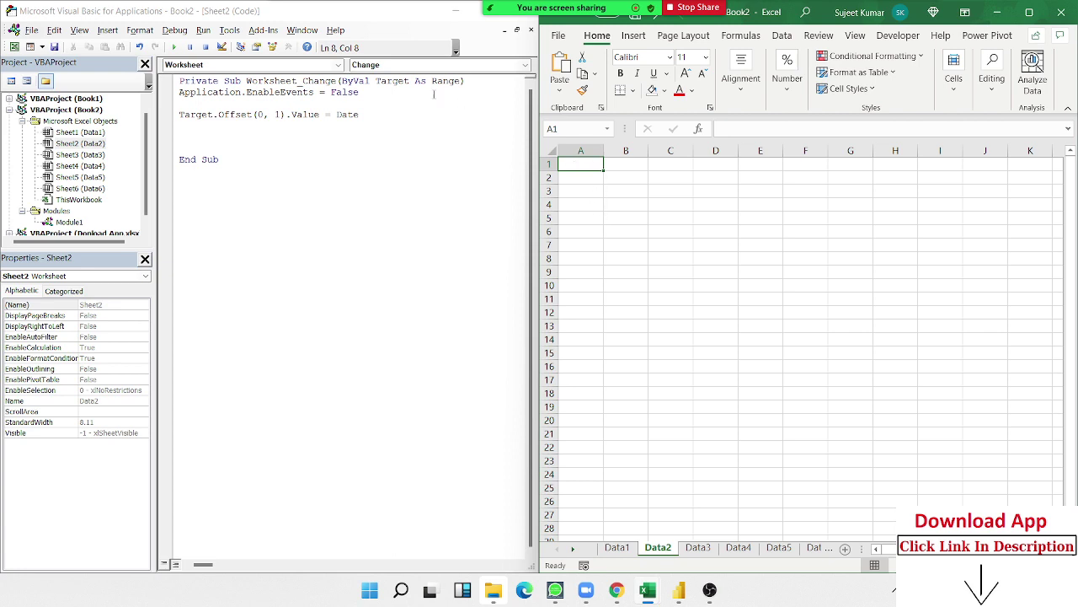
pyautogui.click(375, 117)
pyautogui.moveTo(371, 85); pyautogui.dragTo(242, 81)
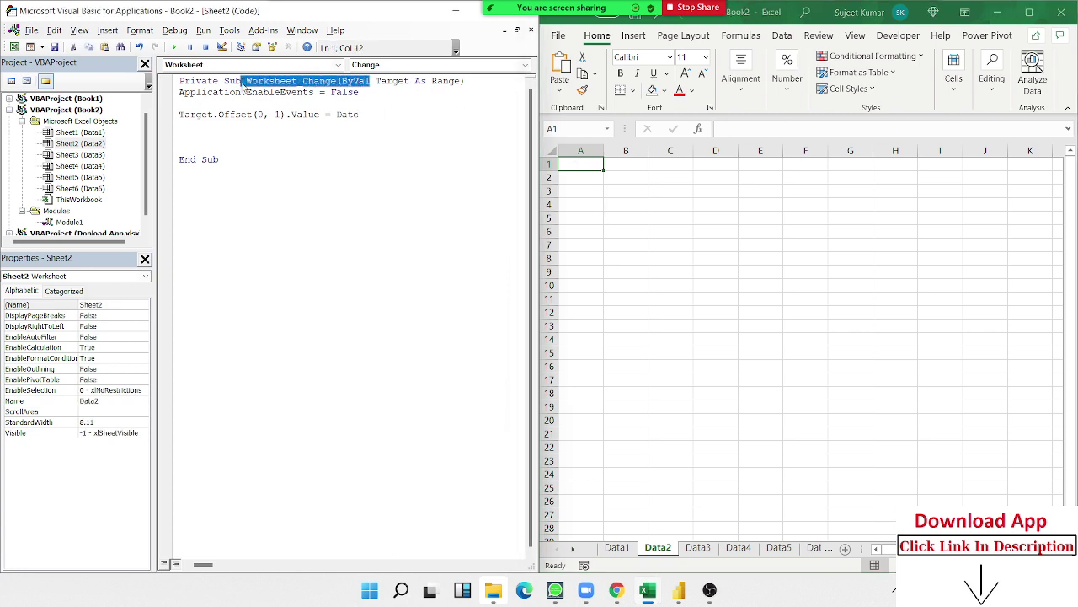
pyautogui.click(368, 91)
pyautogui.moveTo(368, 92); pyautogui.dragTo(178, 91)
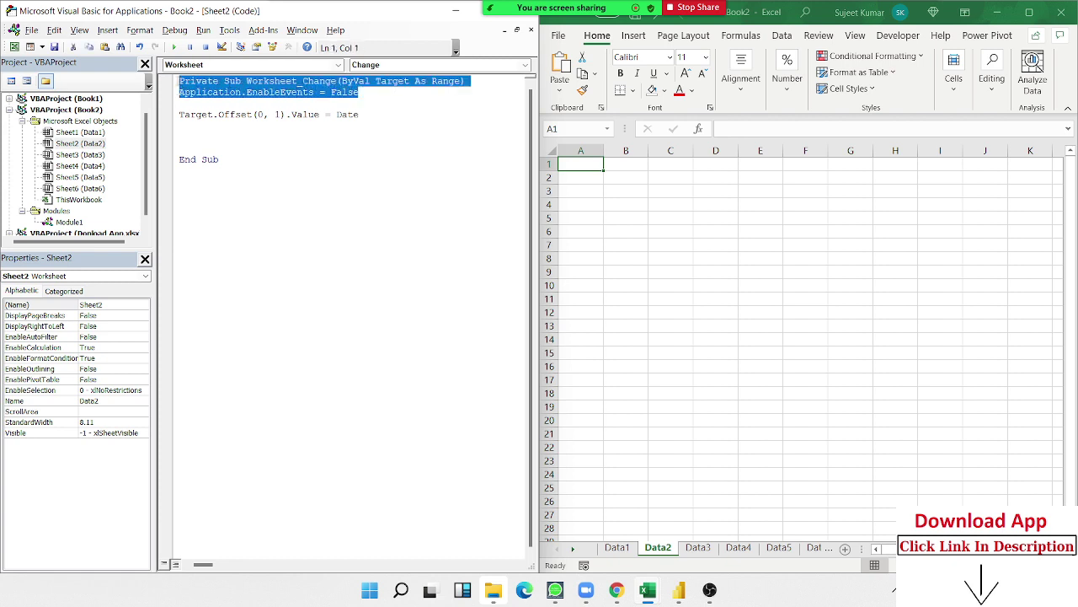
# Paste that line below the date-stamp line and change False to True
pyautogui.click(189, 129)
pyautogui.write('Application.EnableEvents = False')
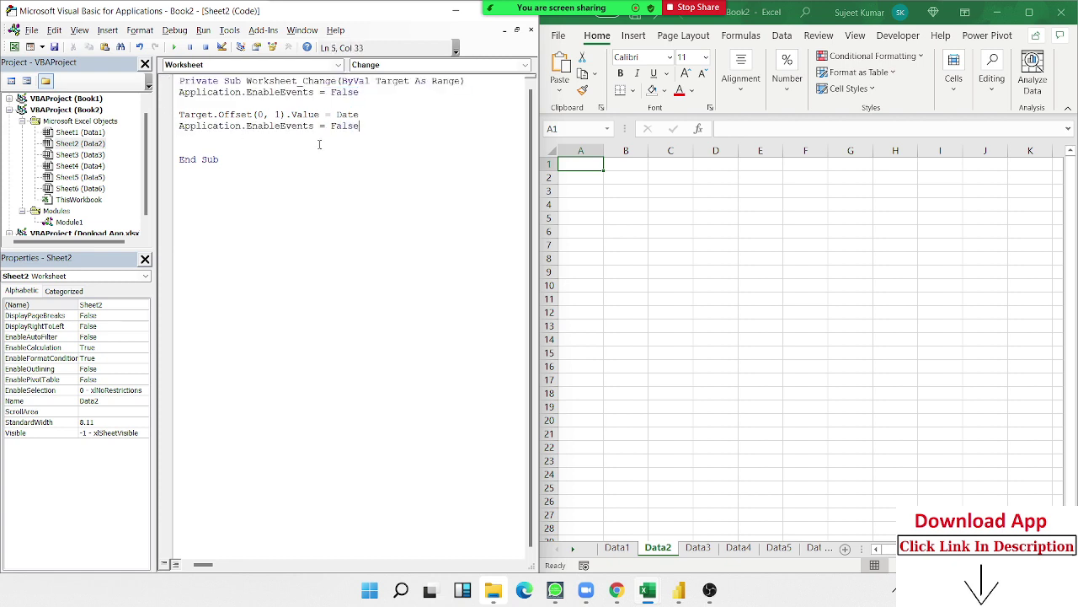
pyautogui.press('Down')
pyautogui.doubleClick(352, 126)
pyautogui.write('T')
pyautogui.write('rue')
pyautogui.press('Down')
# Highlight the date line and both EnableEvents lines to review the three-statement procedure
pyautogui.moveTo(562, 9)
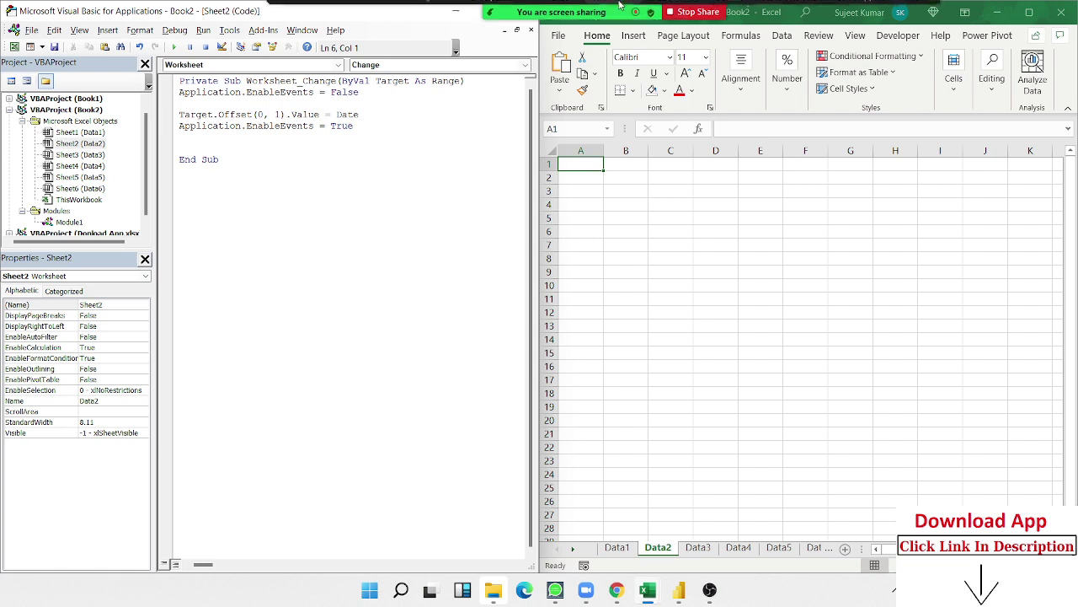
pyautogui.click(721, 27)
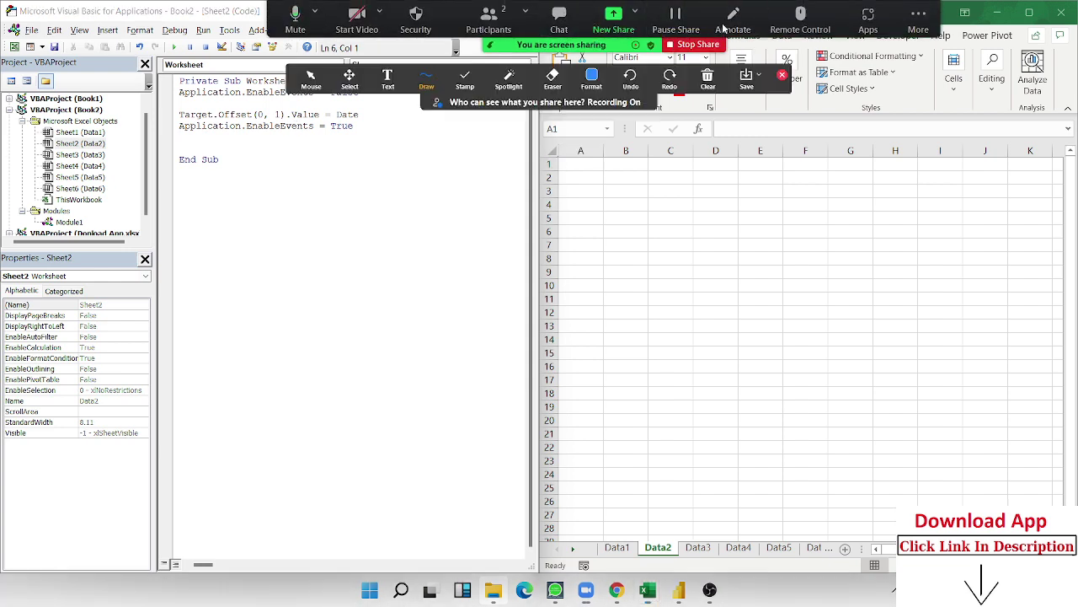
pyautogui.click(591, 78)
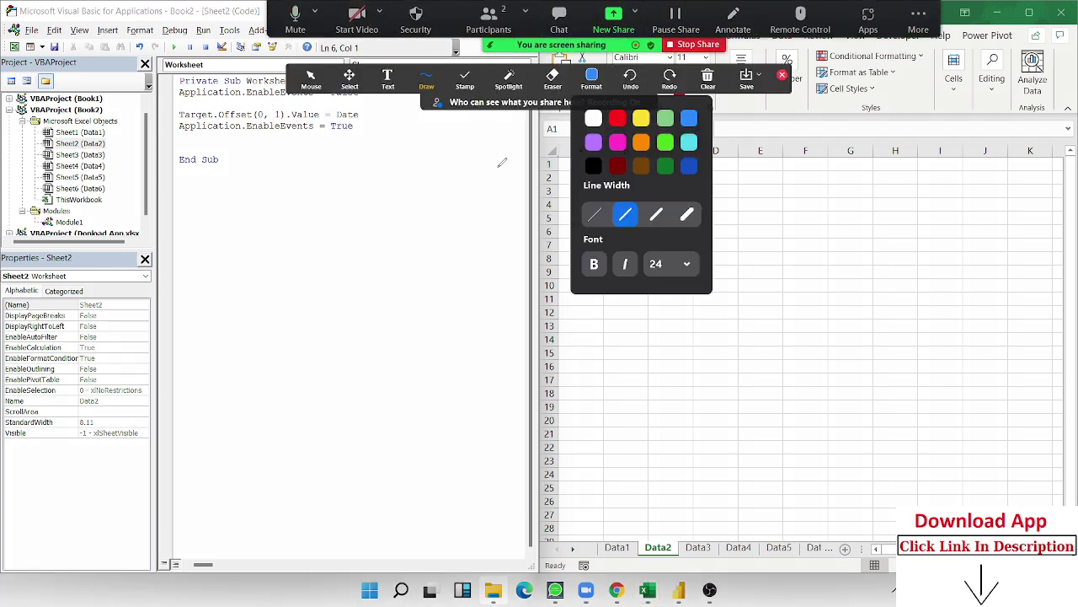
pyautogui.click(782, 75)
pyautogui.moveTo(390, 113); pyautogui.dragTo(171, 106)
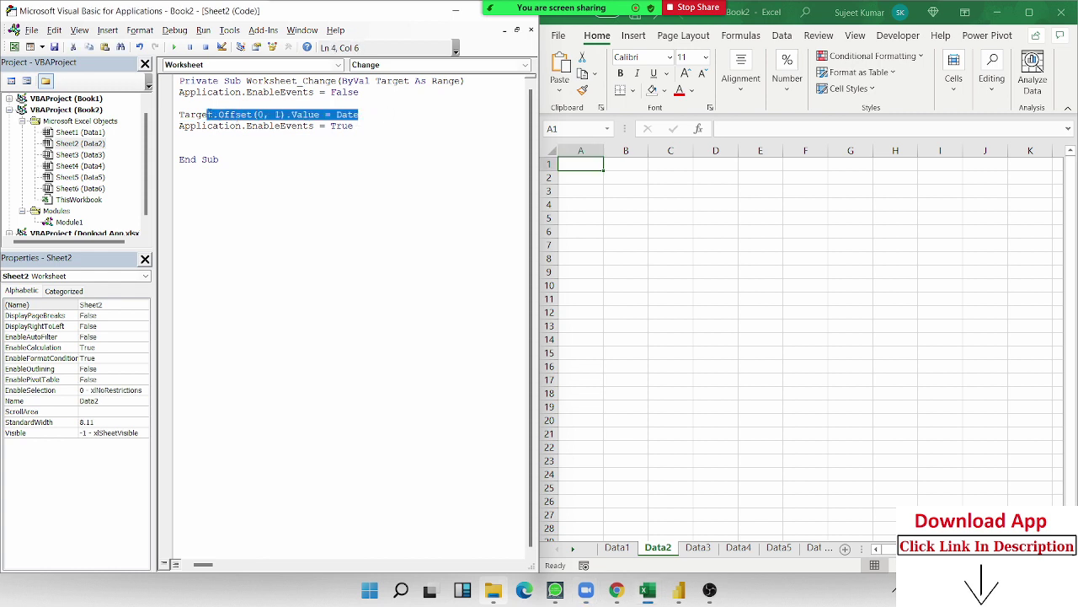
pyautogui.click(173, 93)
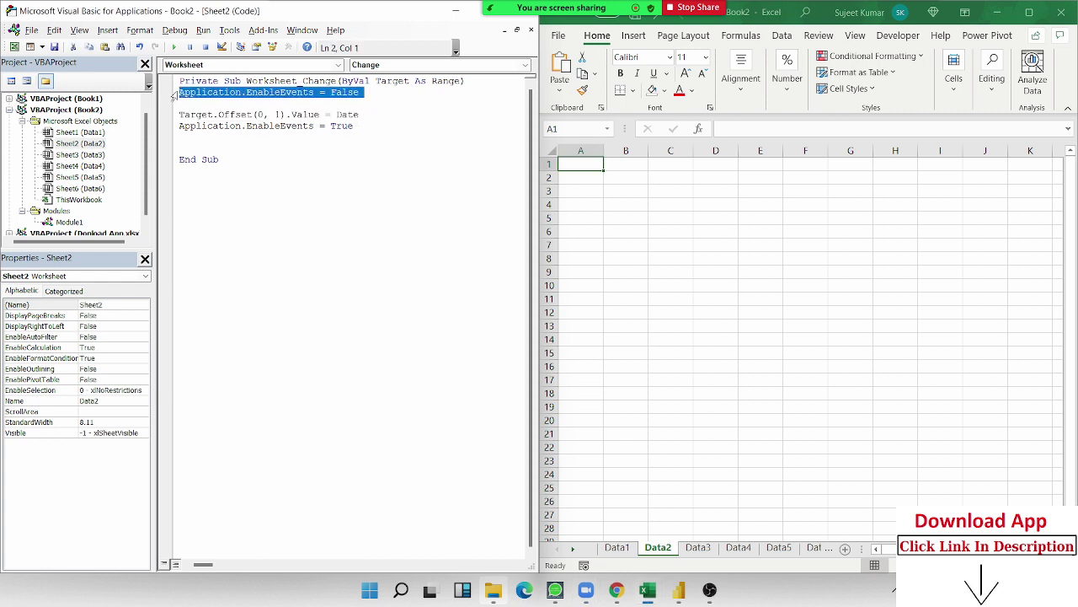
pyautogui.click(180, 114)
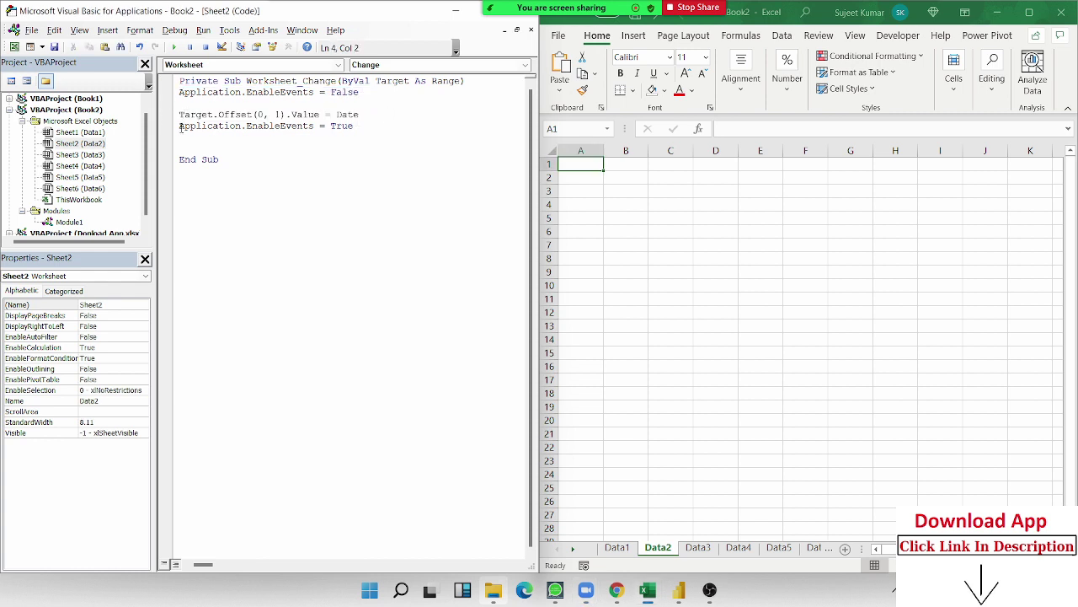
pyautogui.moveTo(180, 126); pyautogui.dragTo(319, 137)
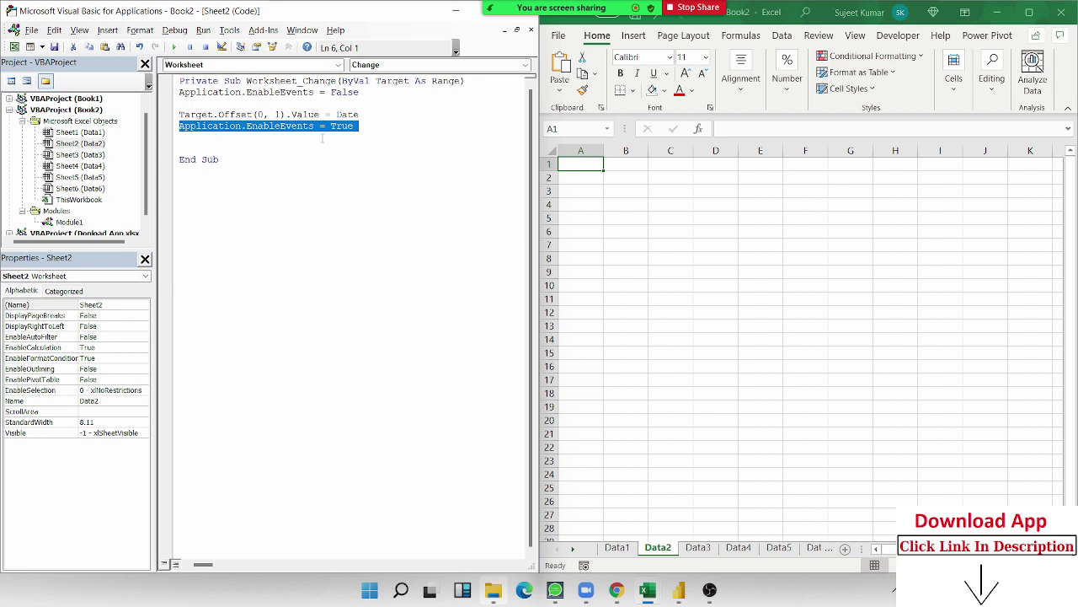
# Enter a name in A1 on Data2 and autofit column B to show 03-09-2021
pyautogui.hotkey('alt', 'F11')
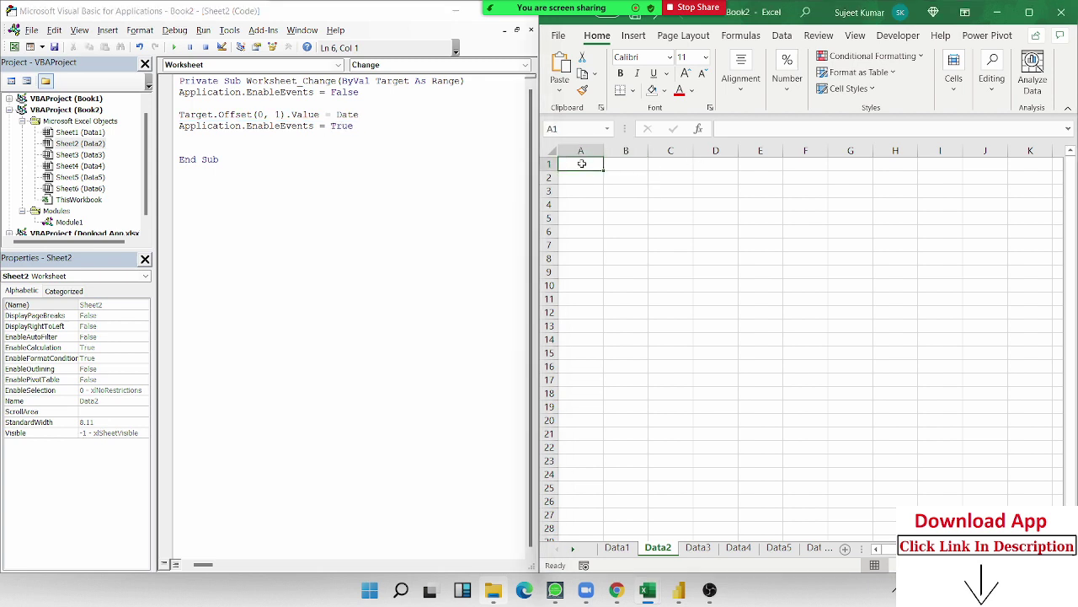
pyautogui.write('Puj')
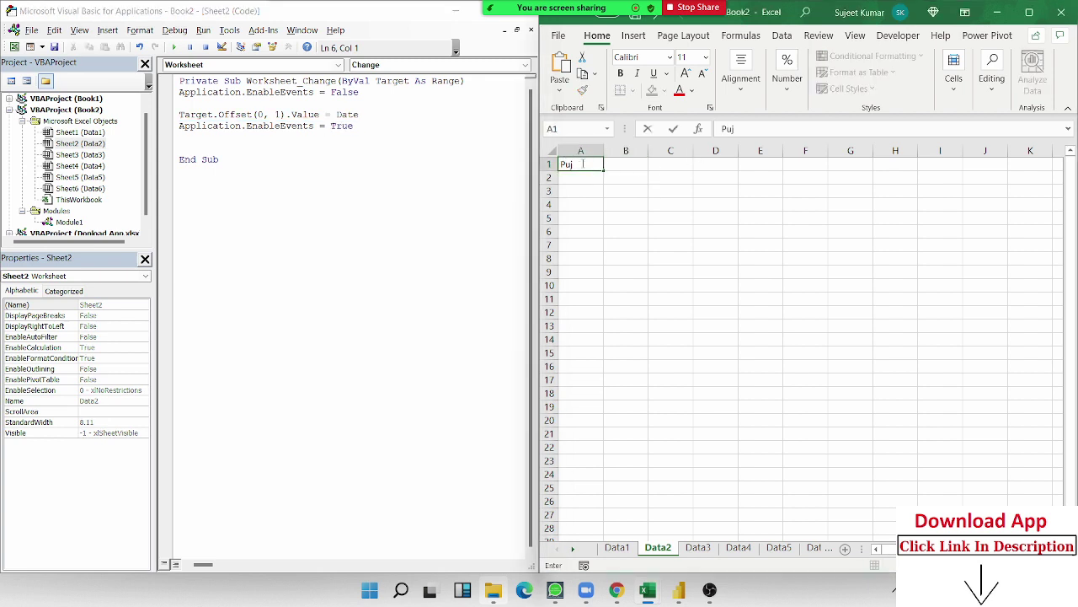
pyautogui.write('a')
pyautogui.press('Return')
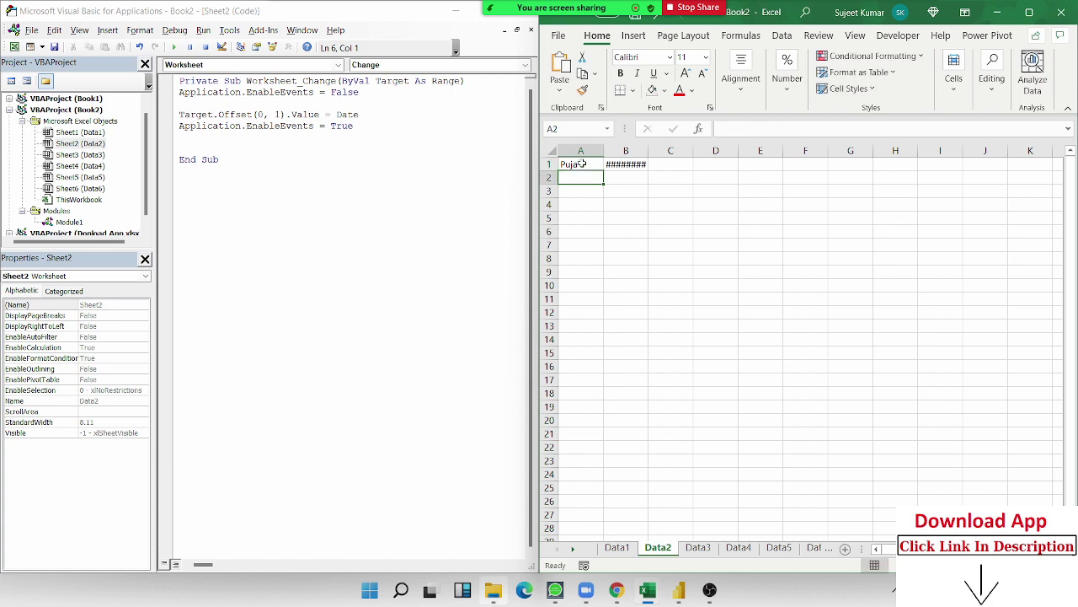
pyautogui.doubleClick(647, 151)
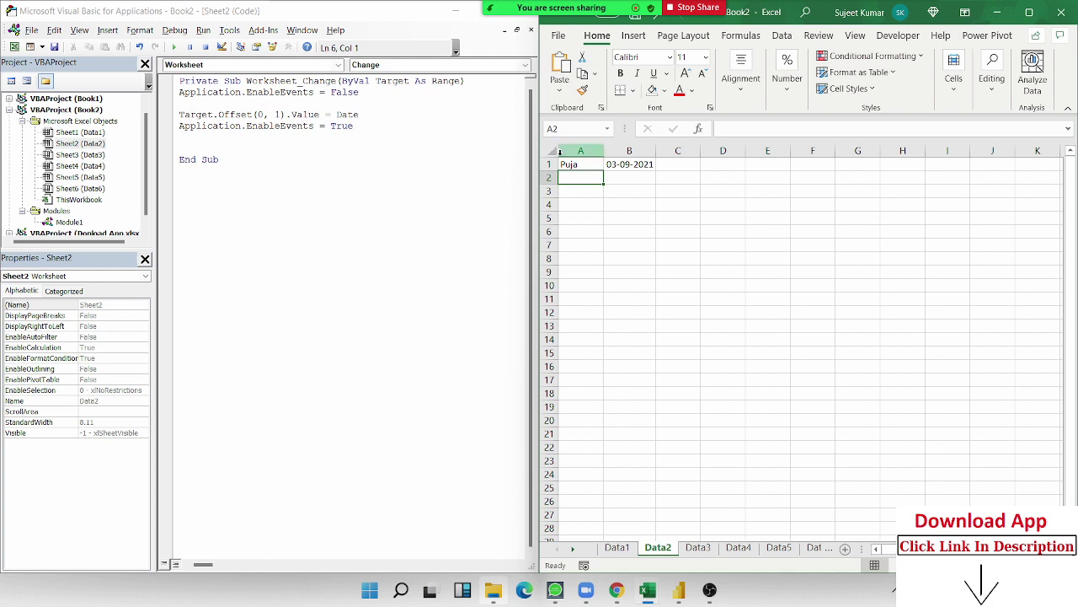
# Check B1's date value against the Date call in the macro's offset line
pyautogui.click(615, 161)
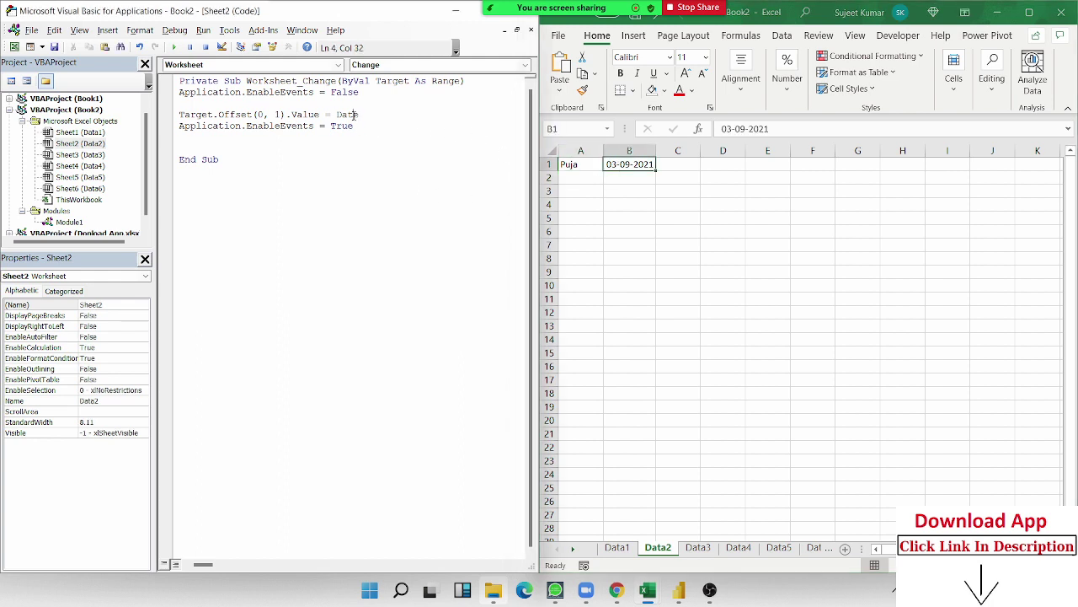
pyautogui.doubleClick(363, 117)
pyautogui.click(588, 202)
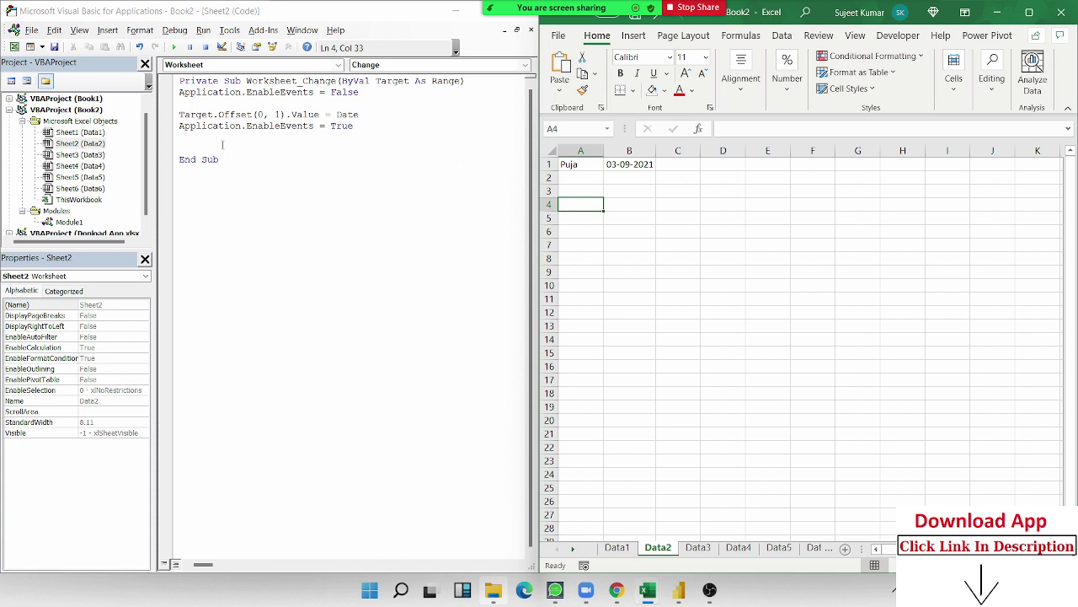
# Delete the Target.Offset date-writing line, leaving blank lines above EnableEvents = True
pyautogui.moveTo(222, 144)
pyautogui.mouseDown()
pyautogui.moveTo(154, 96)
pyautogui.moveTo(154, 108)
pyautogui.mouseUp()
pyautogui.press('Right')
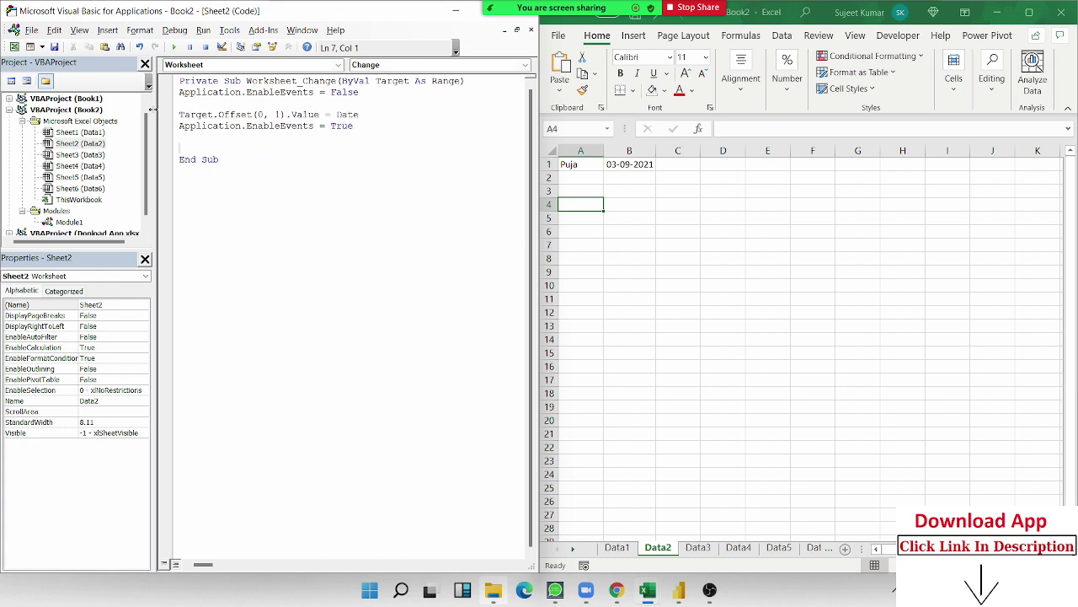
pyautogui.press('Return')
pyautogui.press('Return')
pyautogui.press('Return')
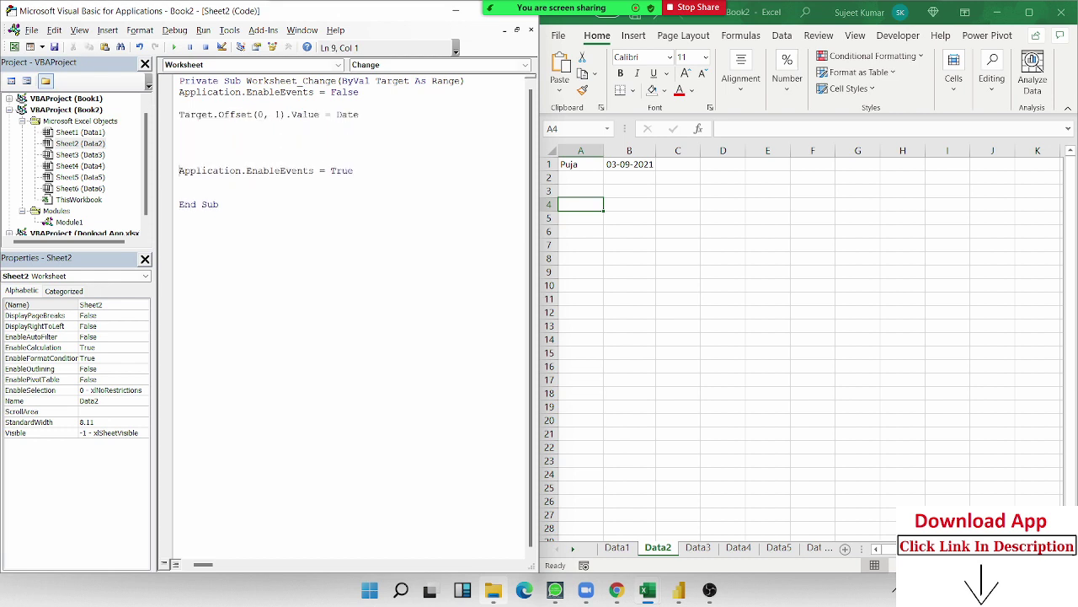
pyautogui.press('Up')
pyautogui.press('Up')
pyautogui.hotkey('shift', 'End')
pyautogui.press('Delete')
pyautogui.press('BackSpace')
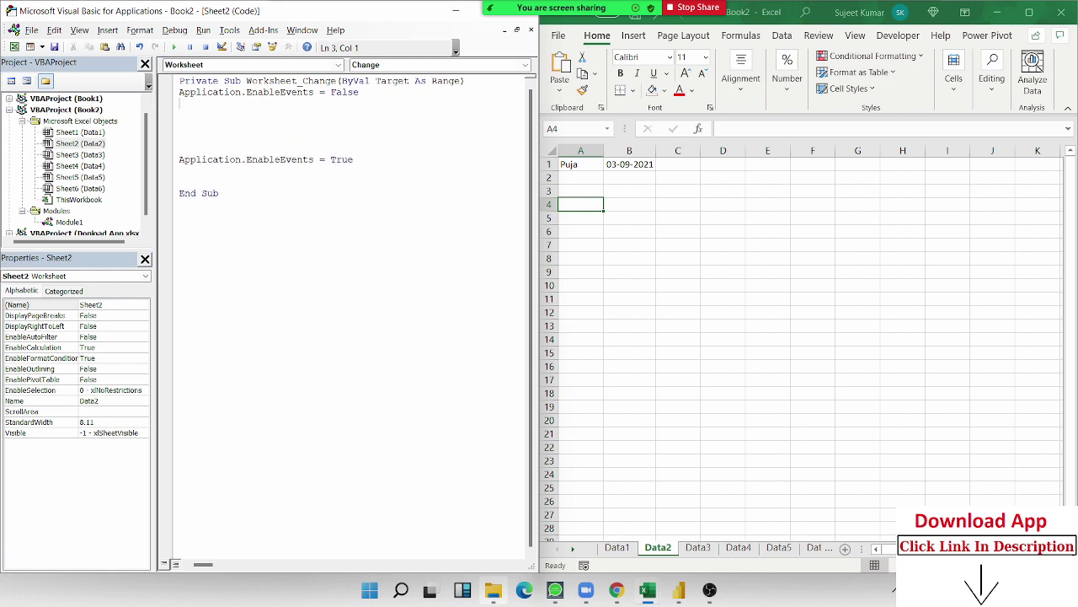
# Declare Dim f As String, then remove the started f = Target.Formula line
pyautogui.write('dim ')
pyautogui.write('f as str')
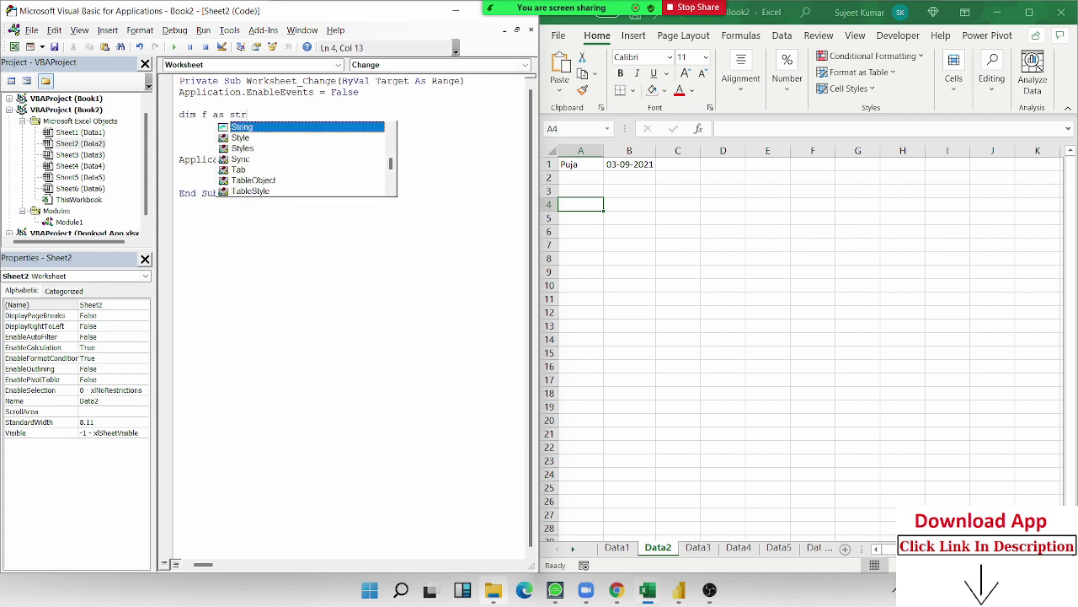
pyautogui.press('Tab')
pyautogui.press('Return')
pyautogui.press('Return')
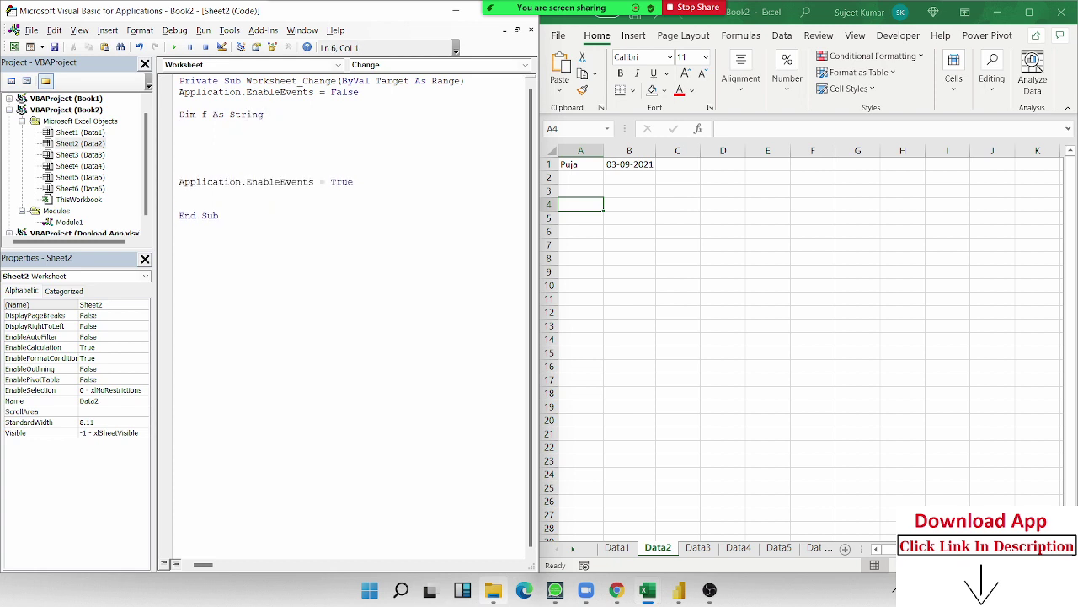
pyautogui.write('f=')
pyautogui.write('Lar')
pyautogui.write('get')
pyautogui.write('.')
pyautogui.write('for')
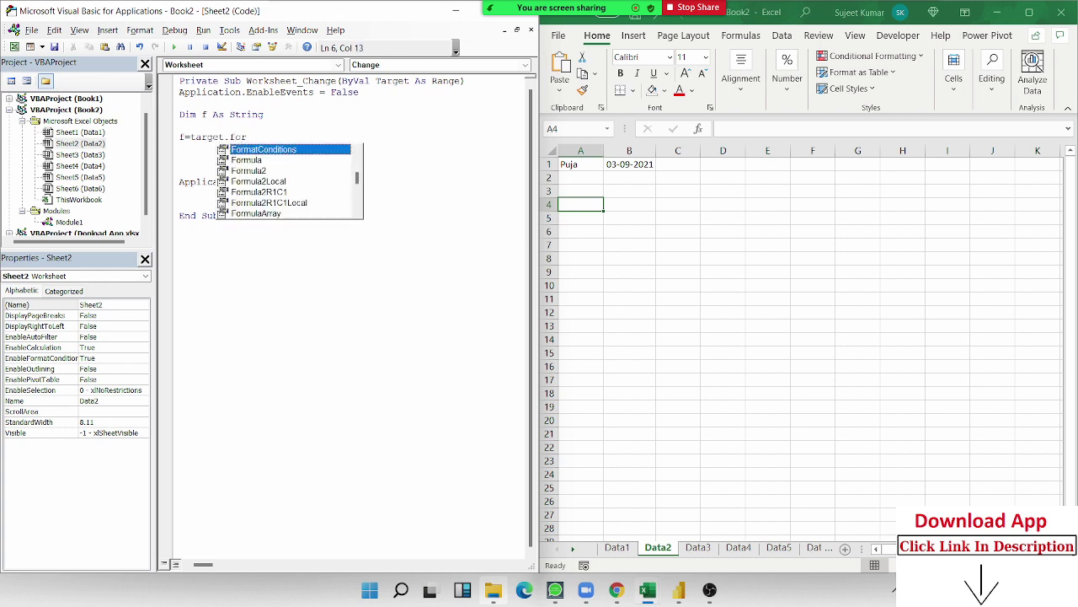
pyautogui.write('mula')
pyautogui.press('Return')
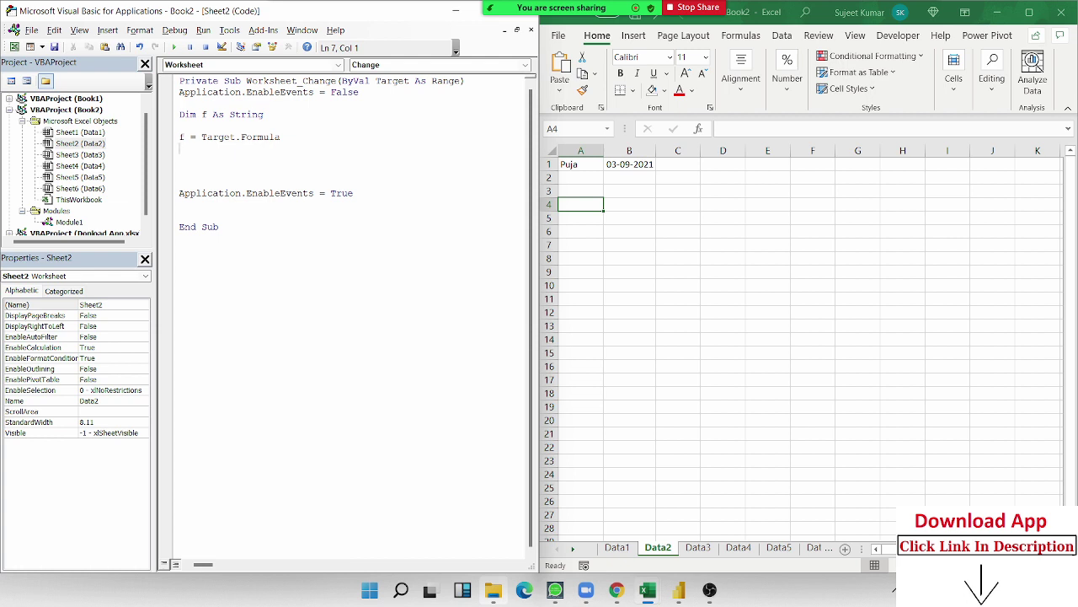
pyautogui.write('f=')
pyautogui.press('BackSpace')
pyautogui.press('BackSpace')
pyautogui.press('BackSpace')
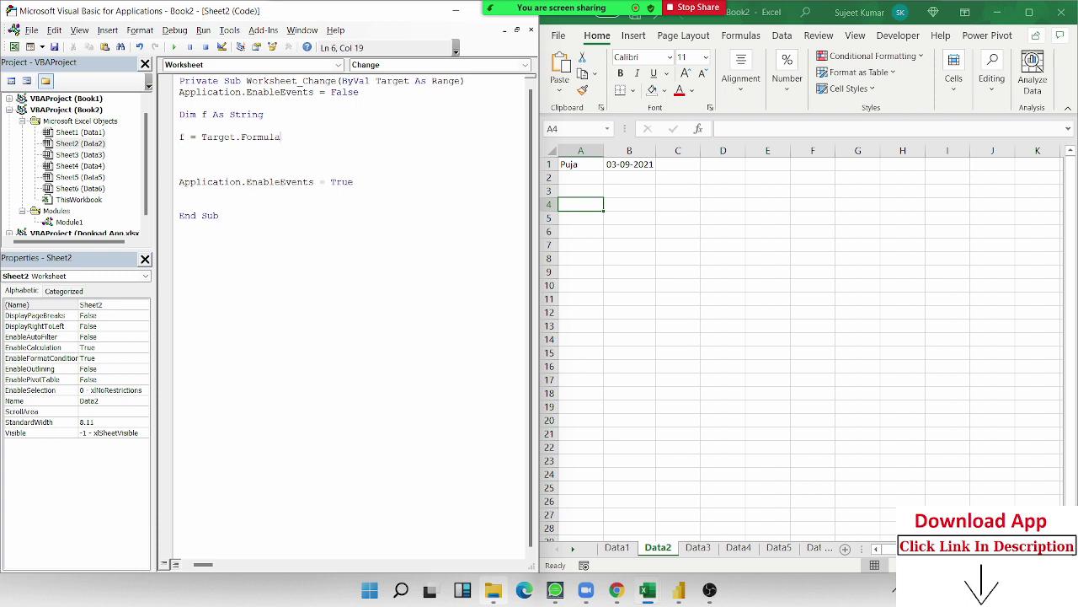
pyautogui.press('BackSpace')
pyautogui.press('BackSpace')
pyautogui.press('BackSpace')
pyautogui.press('BackSpace')
pyautogui.press('BackSpace')
pyautogui.press('BackSpace')
pyautogui.press('BackSpace')
pyautogui.press('BackSpace')
pyautogui.press('BackSpace')
pyautogui.press('BackSpace')
pyautogui.press('BackSpace')
pyautogui.press('BackSpace')
# Change the declaration to Dim f As Boolean
pyautogui.click(225, 114)
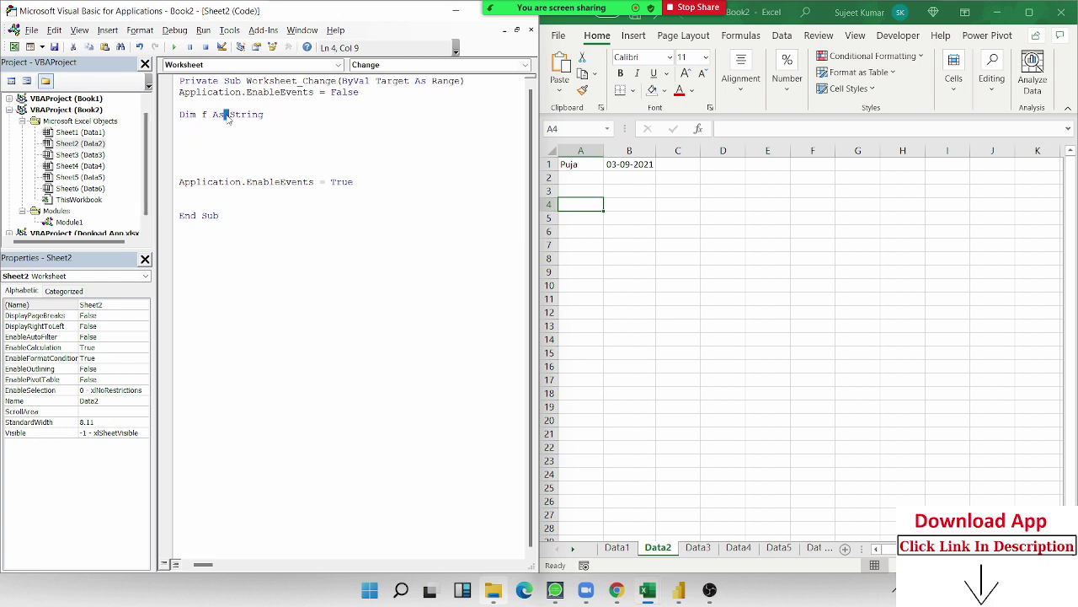
pyautogui.doubleClick(243, 116)
pyautogui.press('BackSpace')
pyautogui.write('bol')
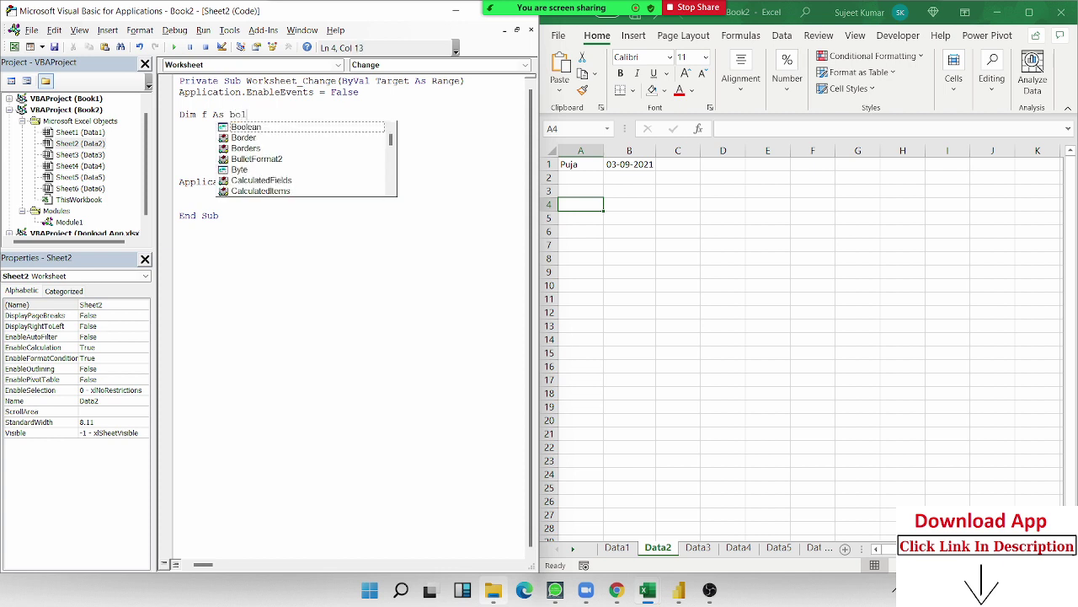
pyautogui.press('Tab')
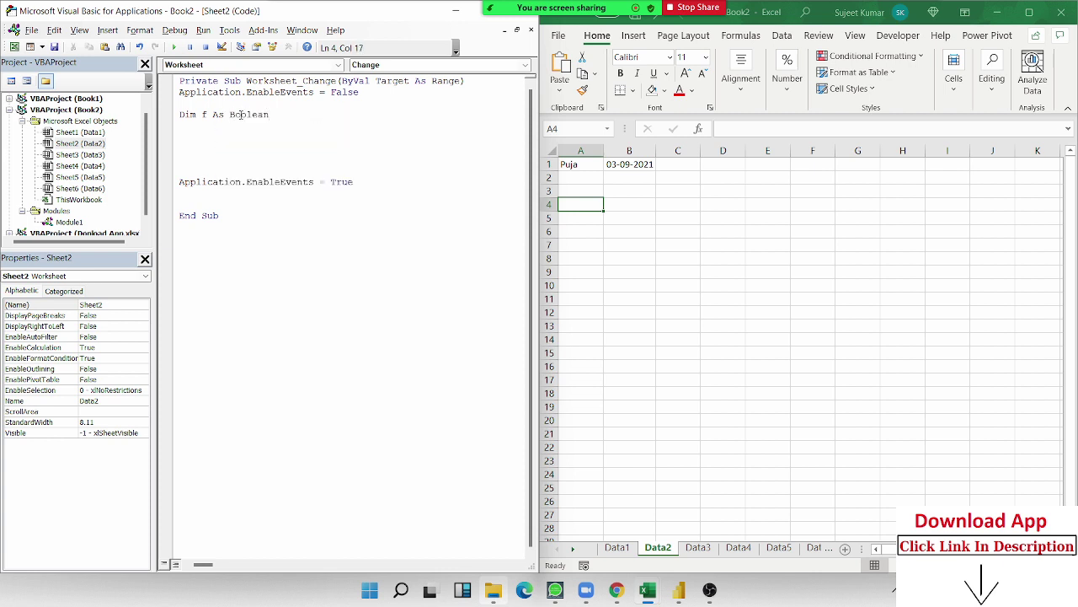
pyautogui.press('Return')
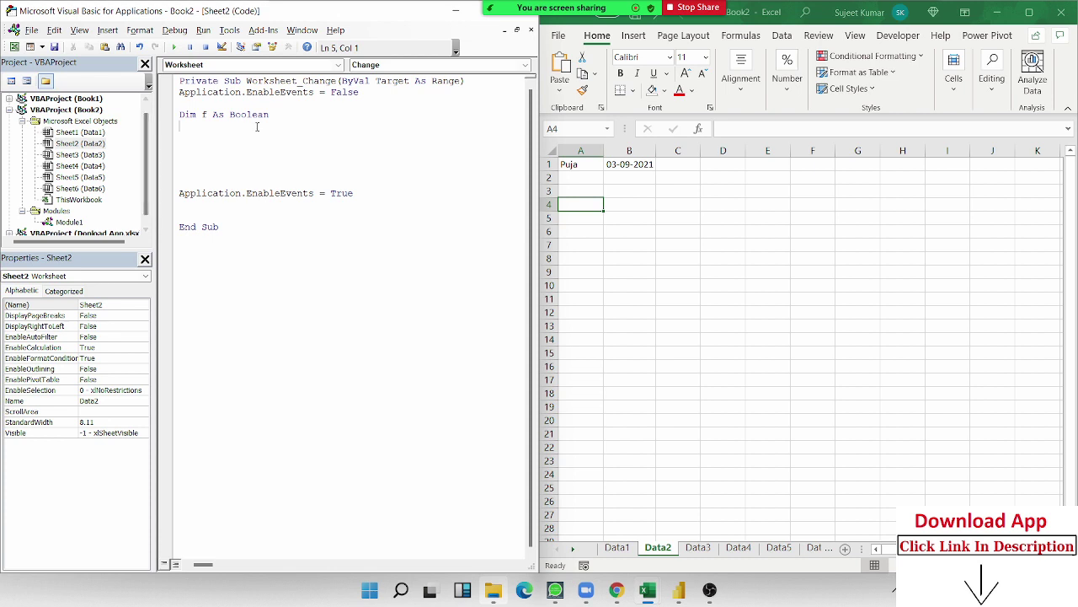
# Add f = Application.WorksheetFunction.IsError(Target.Value) below the declaration
pyautogui.write('f=')
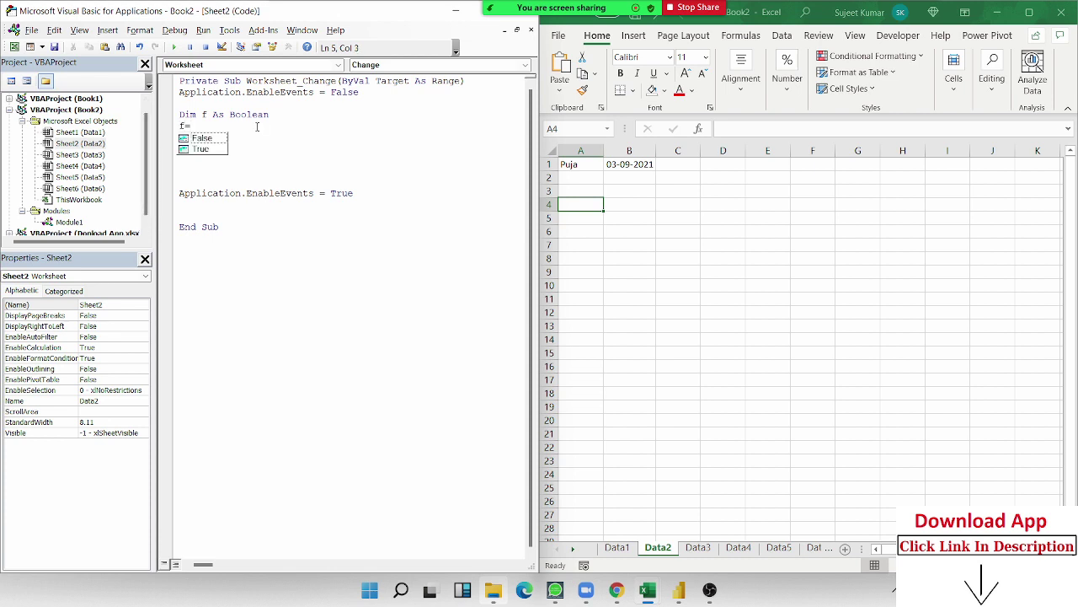
pyautogui.write('appl')
pyautogui.write('ication.')
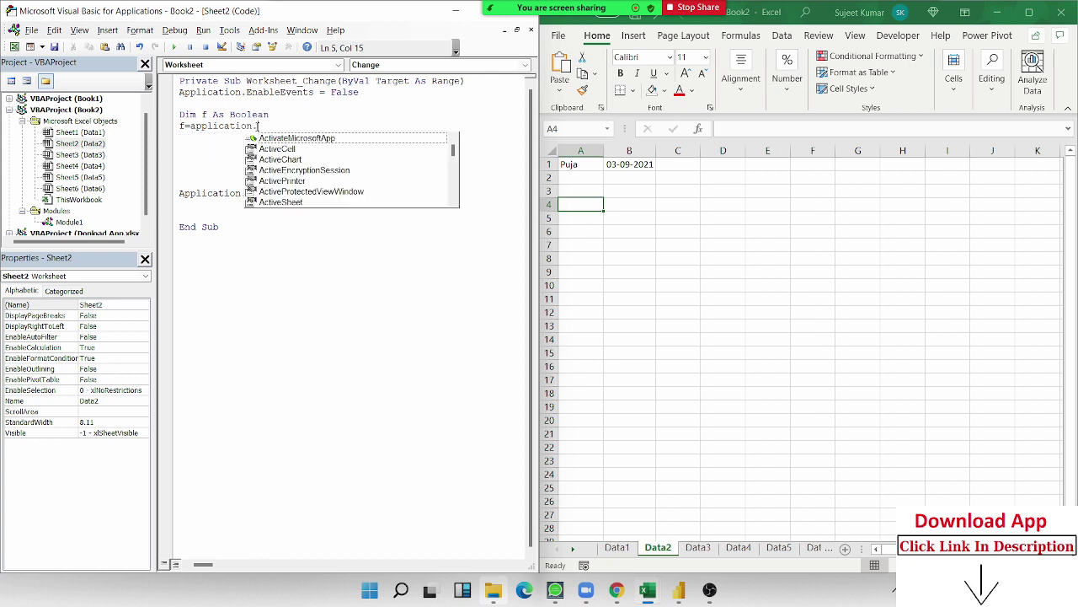
pyautogui.write('wo')
pyautogui.press('Tab')
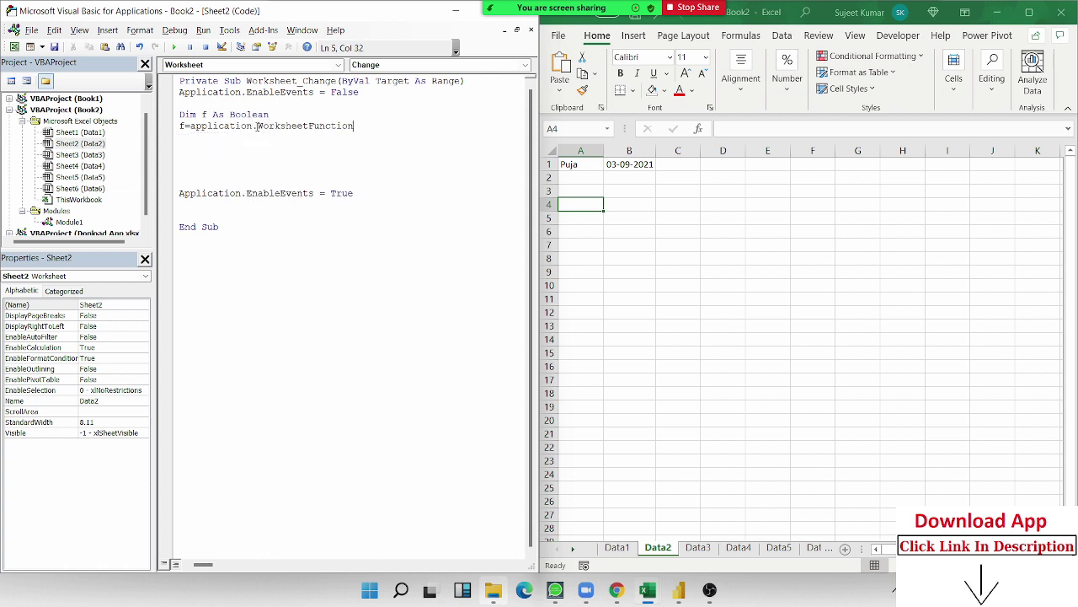
pyautogui.write('.ise')
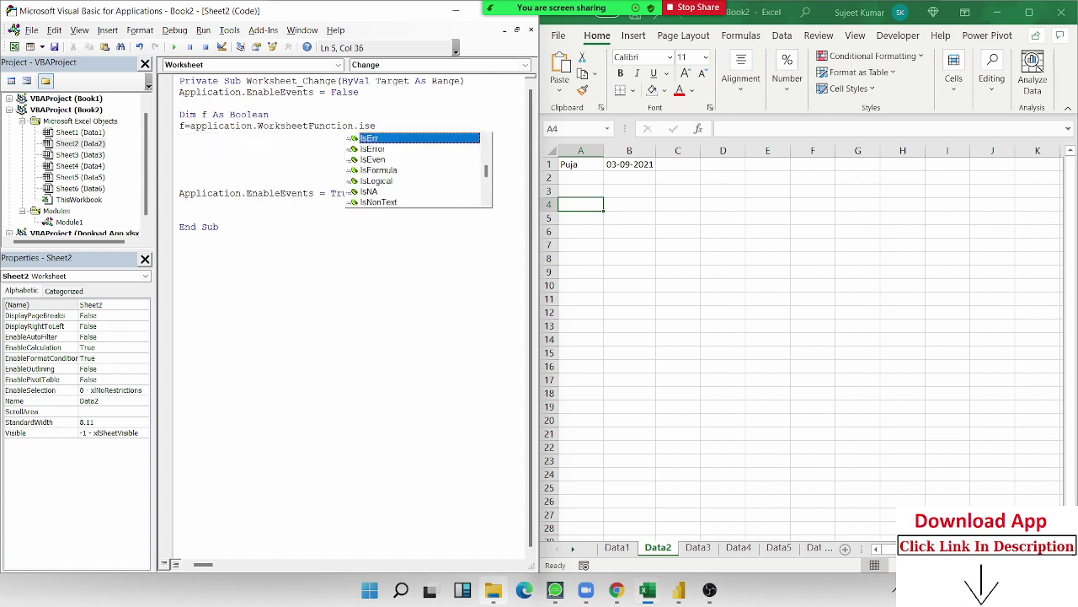
pyautogui.press('Down')
pyautogui.press('Tab')
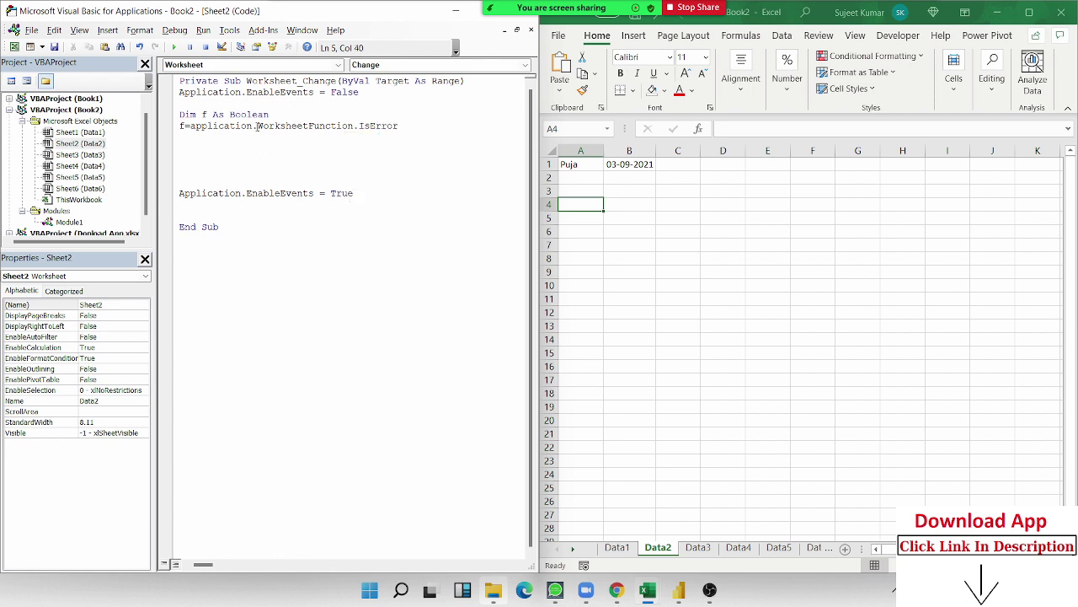
pyautogui.write('(')
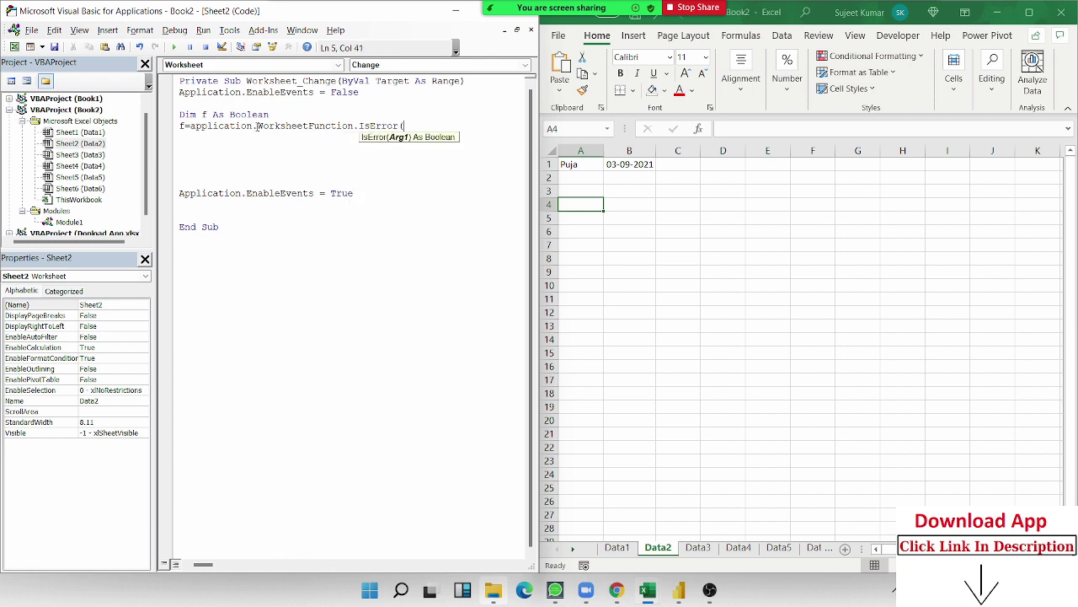
pyautogui.write('tar')
pyautogui.write('get')
pyautogui.write('.')
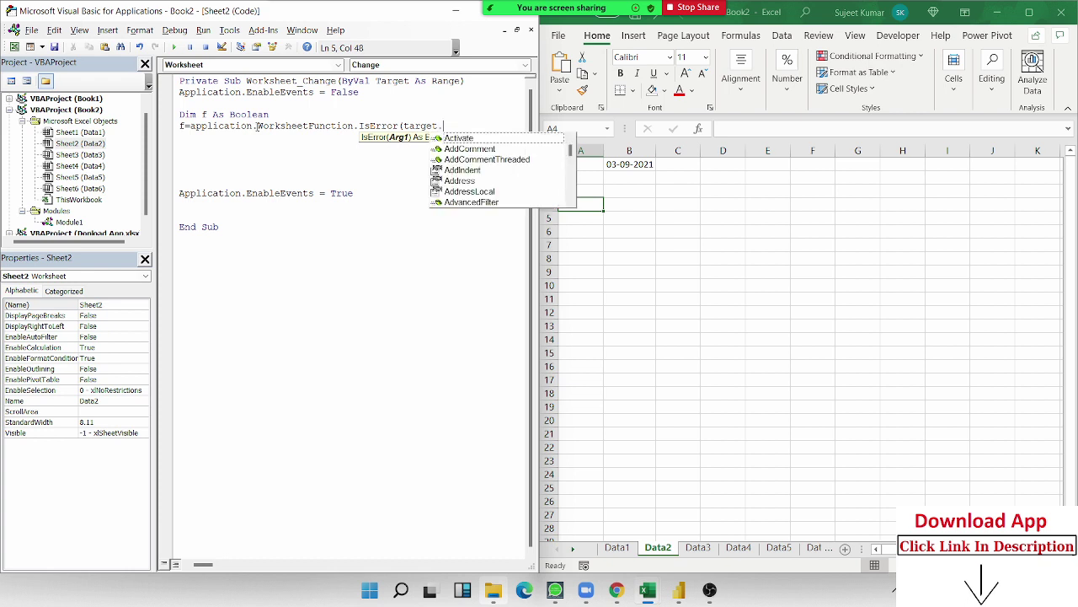
pyautogui.write('Value')
pyautogui.press('Return')
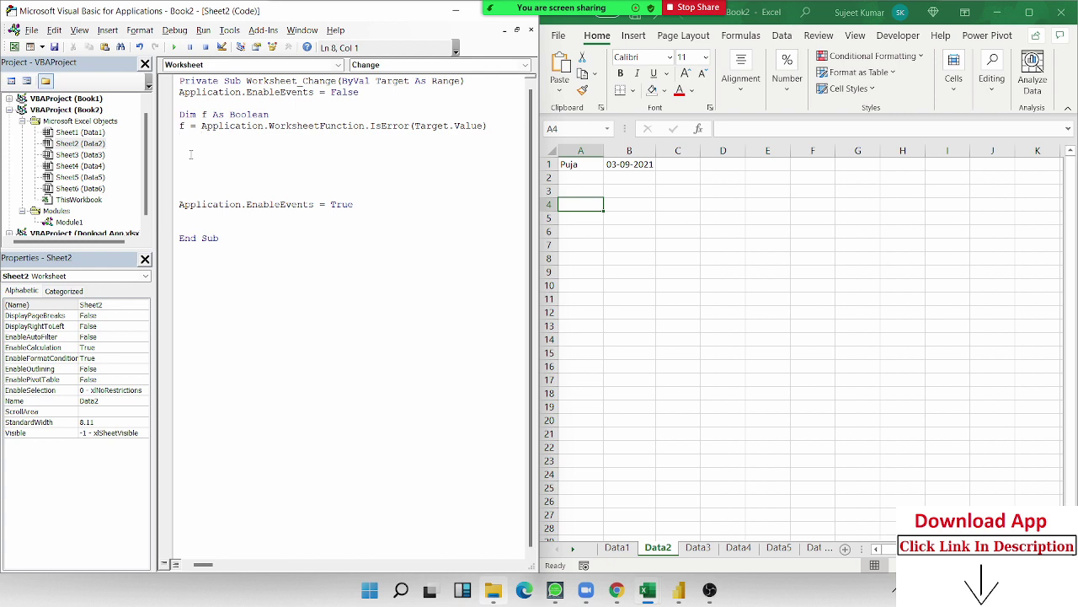
# Add If f = True Then Target.Value = "DNF"
pyautogui.write('if ')
pyautogui.write('f=True')
pyautogui.write(' then t')
pyautogui.write('arg')
pyautogui.write('et.V')
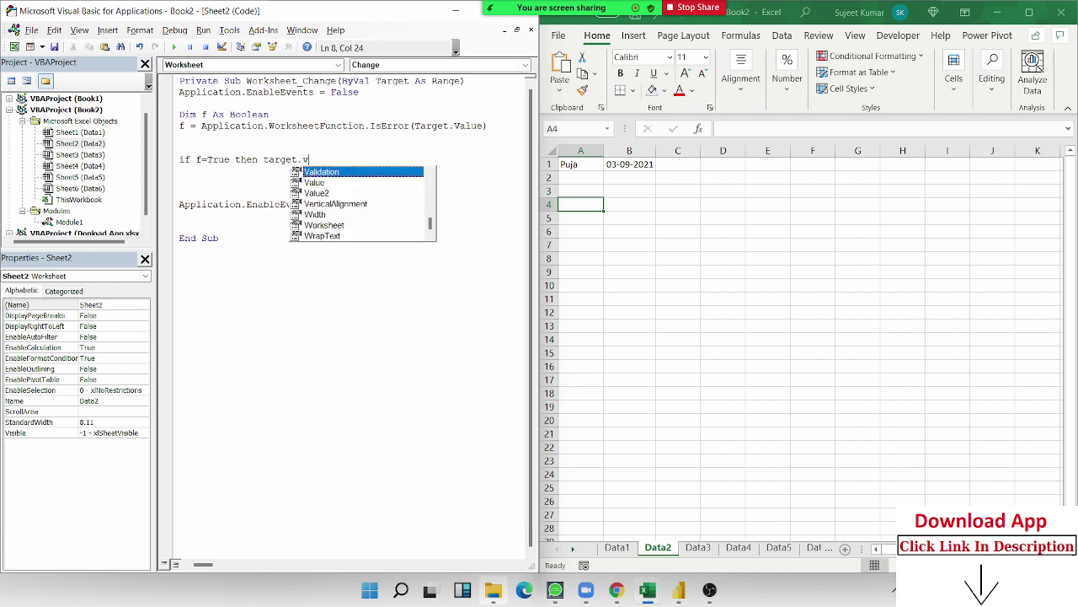
pyautogui.write('alue = ')
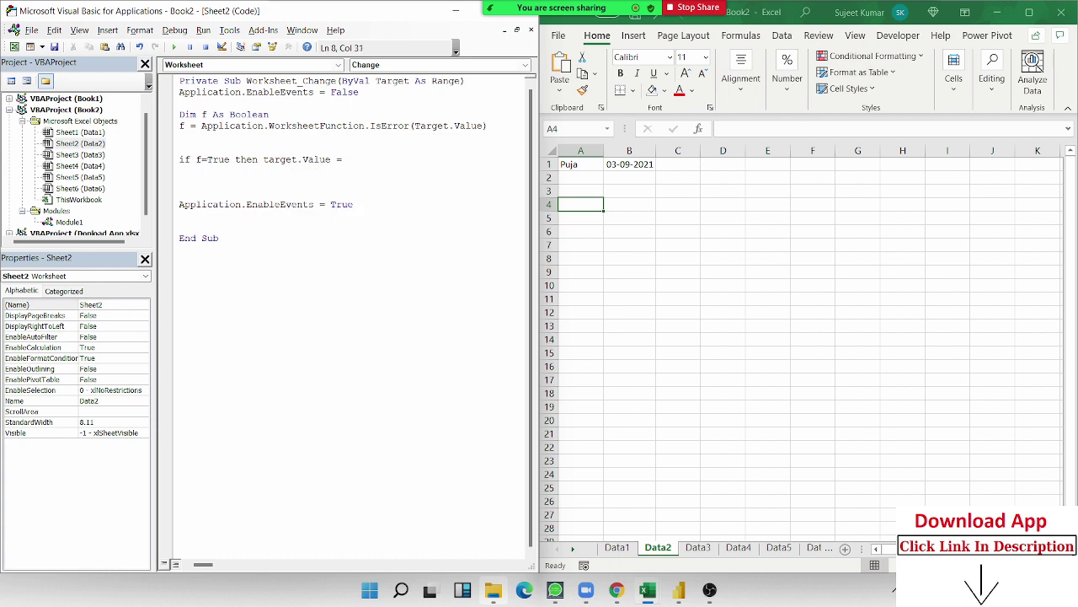
pyautogui.write('DNF')
pyautogui.write('"')
pyautogui.press('End')
pyautogui.write('"')
pyautogui.press('Return')
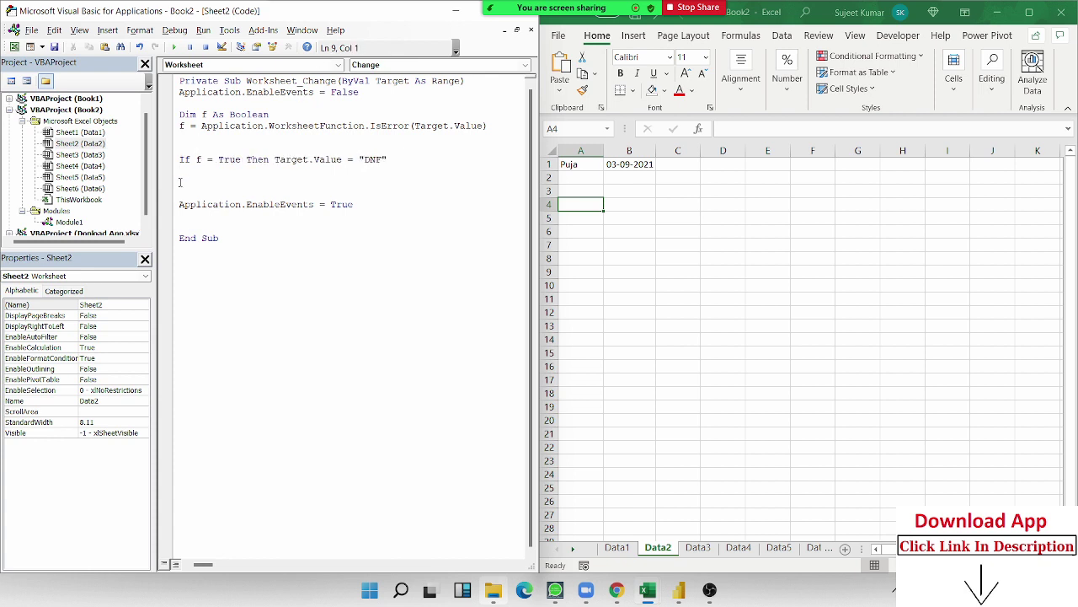
# On Data2, enter 854 in A4 and =NA() in A5, confirming A5 shows DNF
pyautogui.click(180, 182)
pyautogui.click(581, 205)
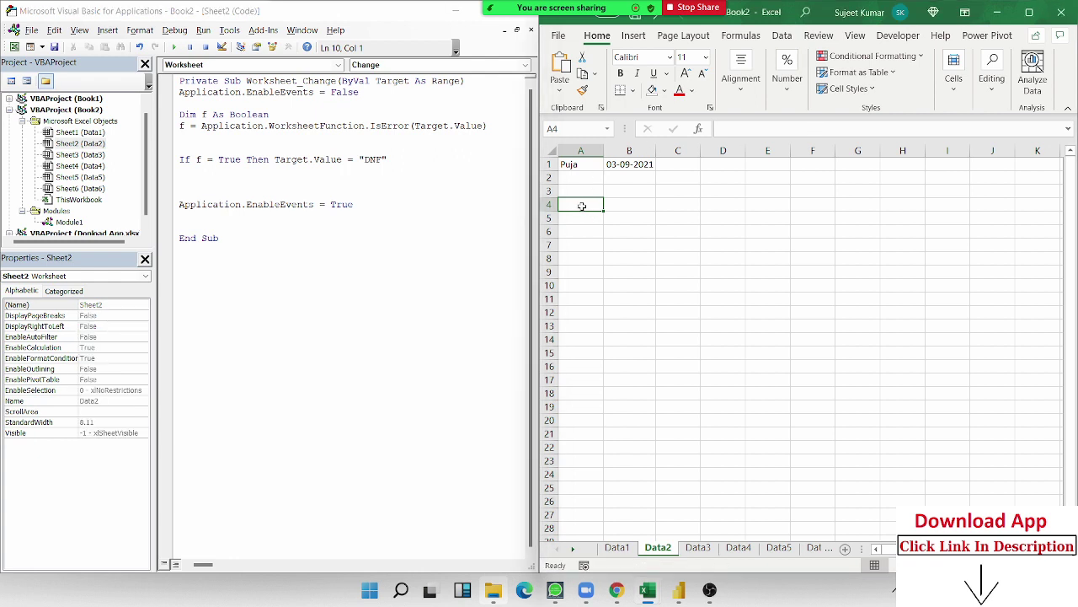
pyautogui.write('854')
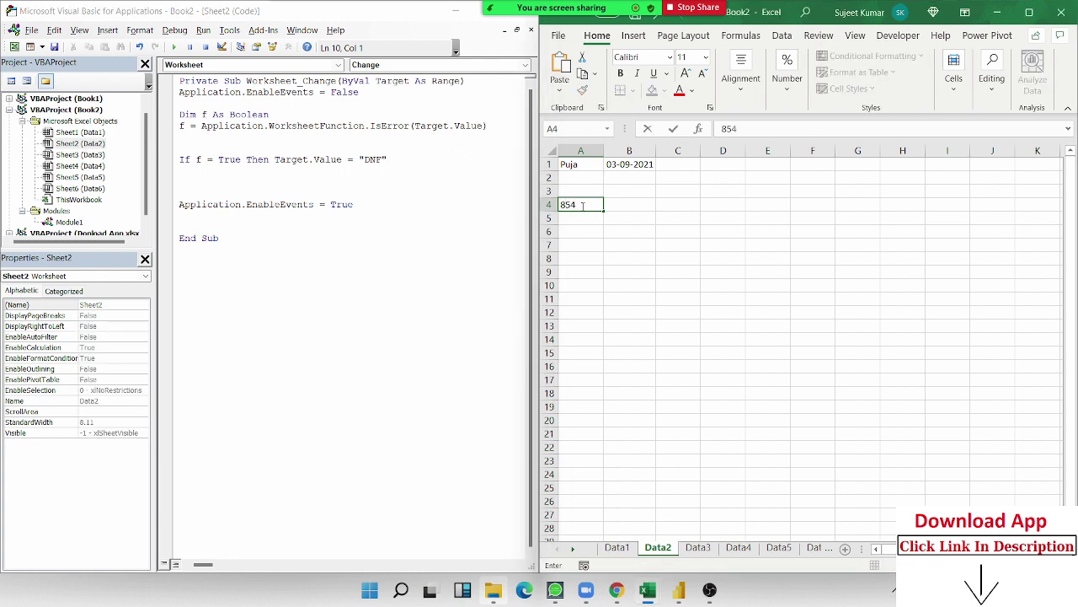
pyautogui.press('Return')
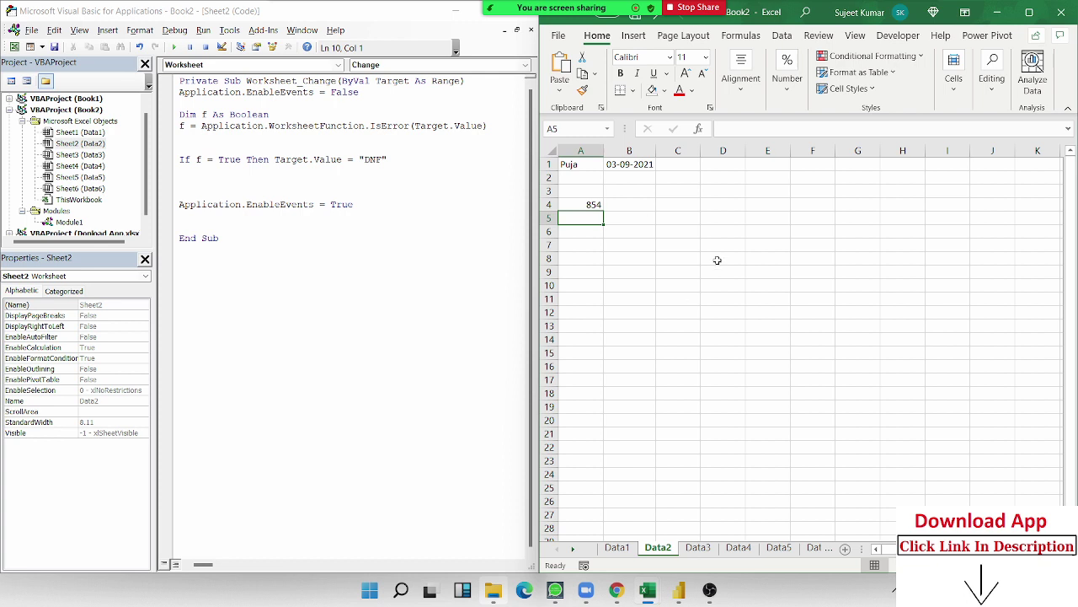
pyautogui.write('=n')
pyautogui.press('Tab')
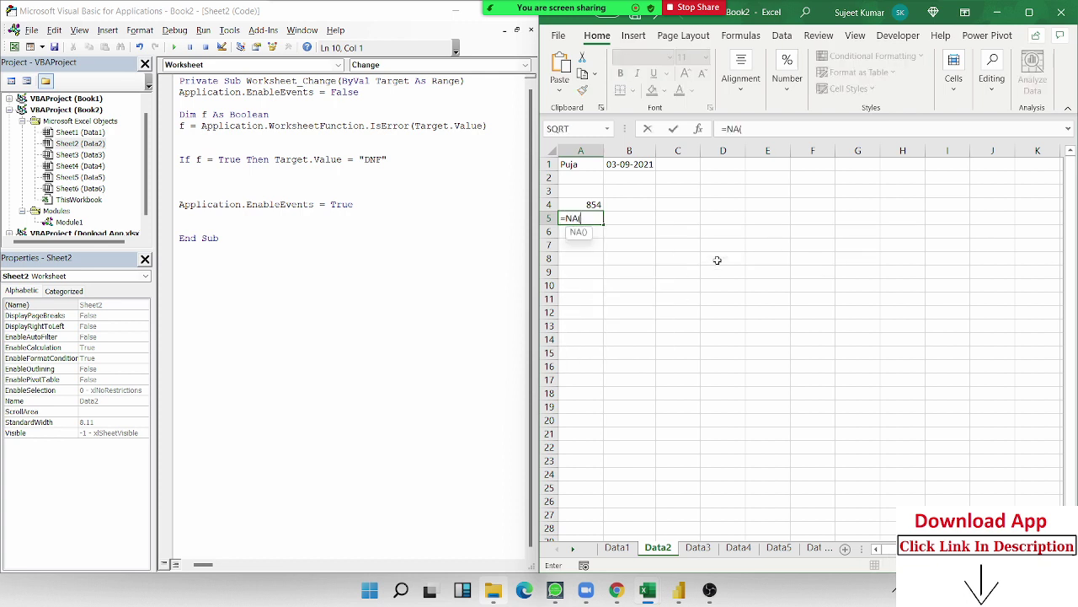
pyautogui.write(')')
pyautogui.press('Return')
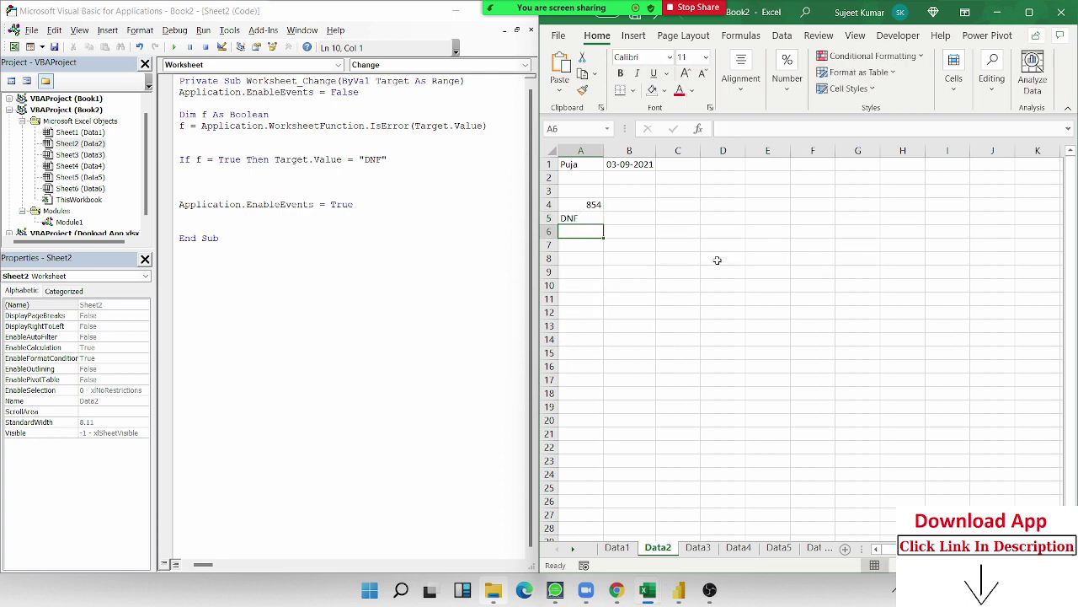
pyautogui.click(590, 216)
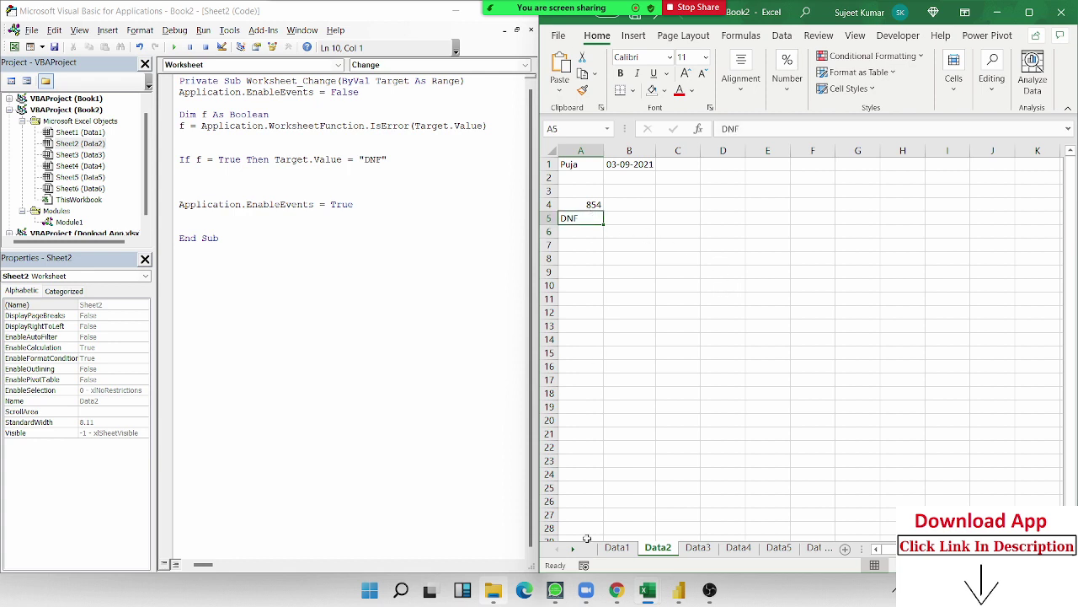
# Enter =NA() in C16 on the Data1 sheet, where #N/A remains
pyautogui.click(607, 548)
pyautogui.click(674, 367)
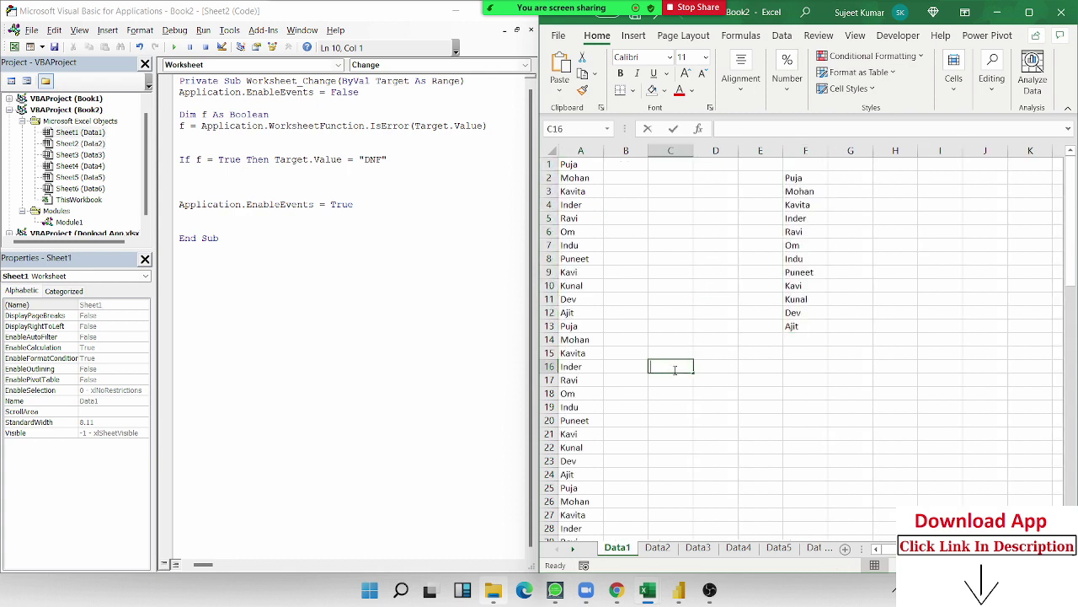
pyautogui.write('=na(')
pyautogui.press('Return')
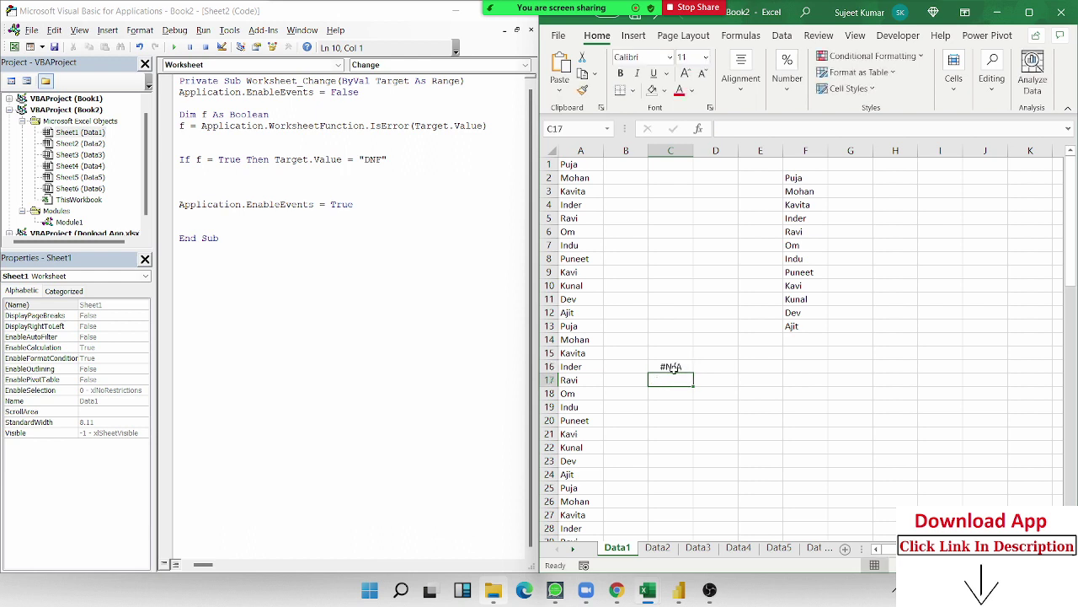
# Back on Data2, enter =A4/0 in B7 to see it become DNF
pyautogui.click(658, 547)
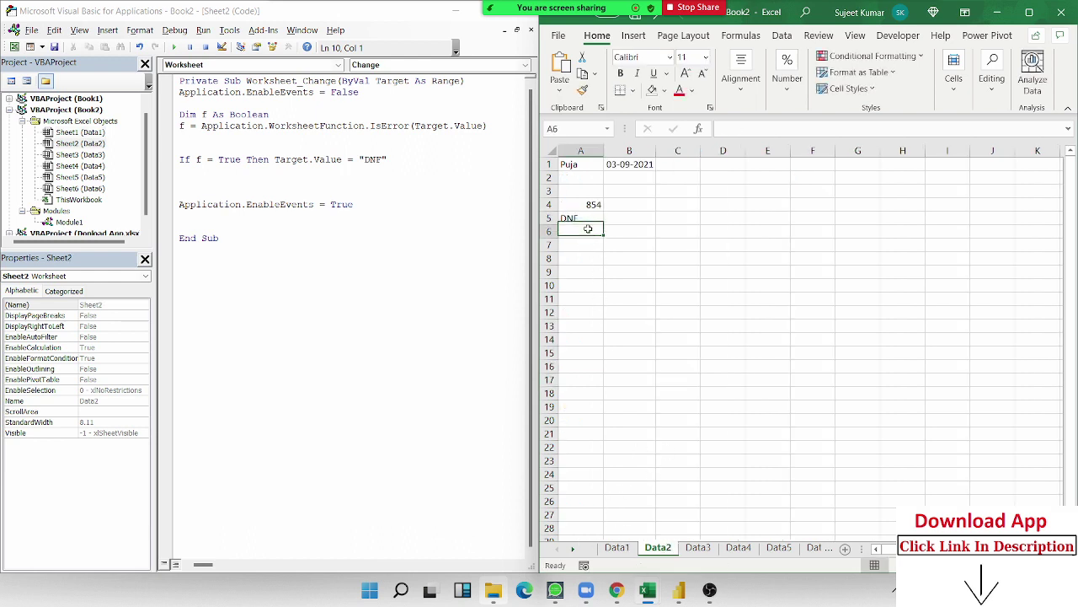
pyautogui.click(649, 247)
pyautogui.write('=')
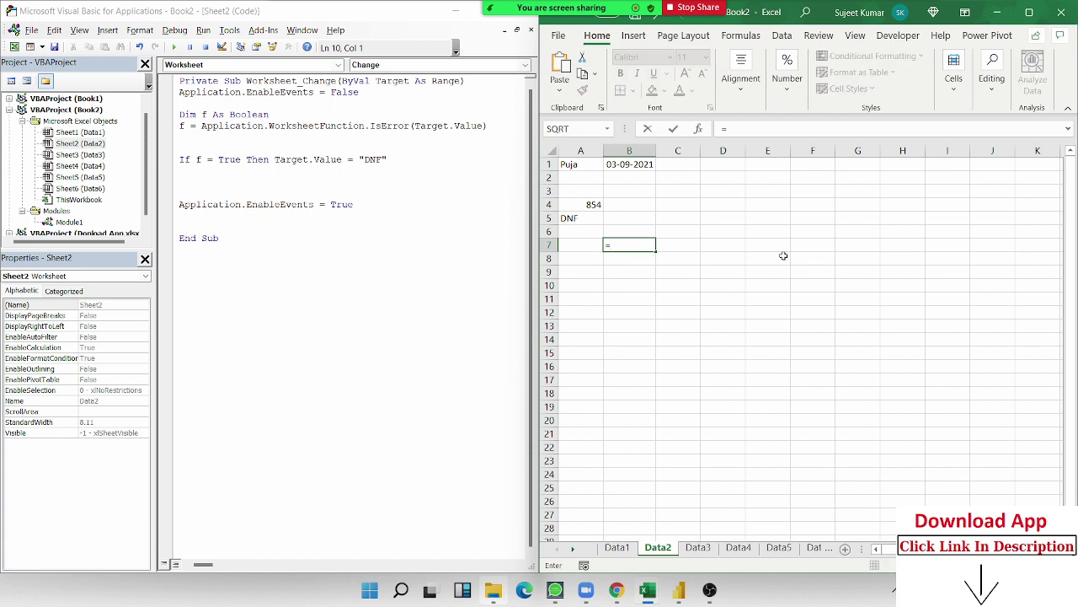
pyautogui.click(581, 203)
pyautogui.write('/0')
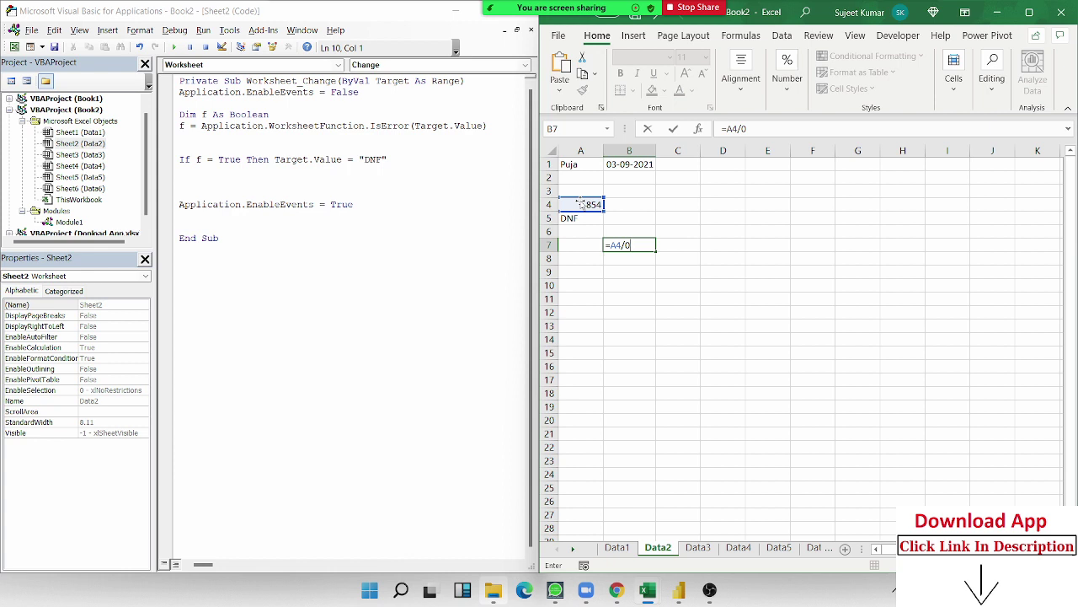
pyautogui.press('Return')
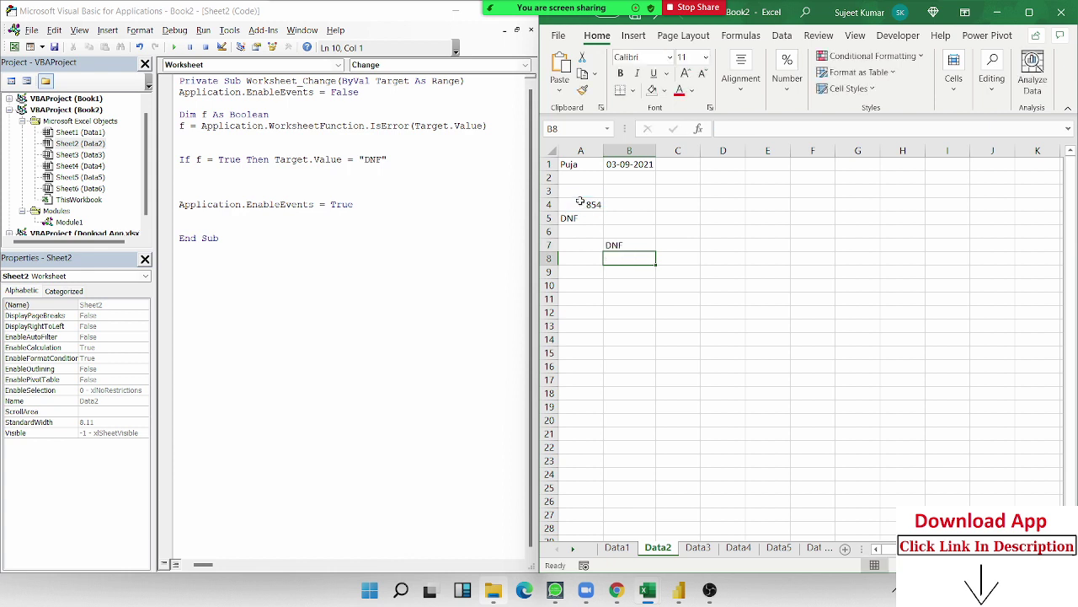